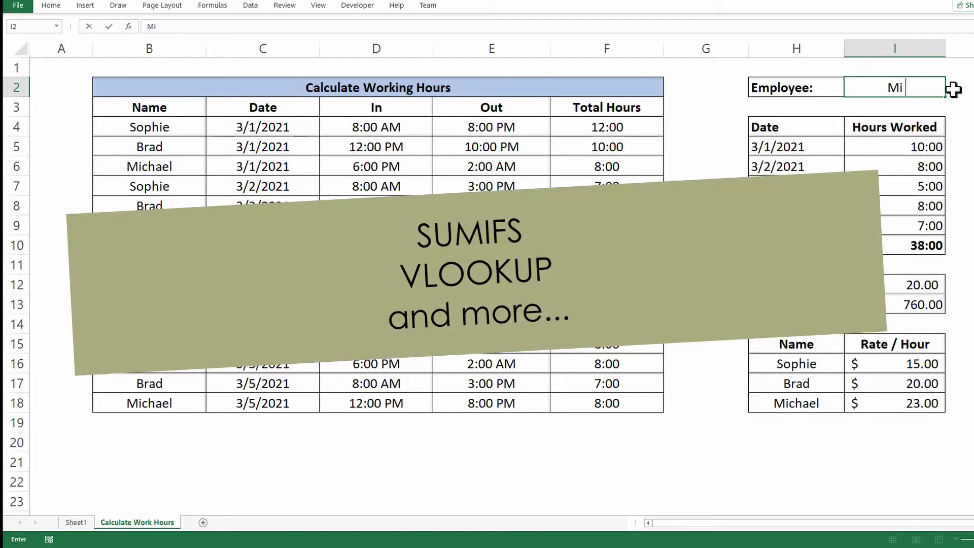
Step: Enter the third-listed employee's name from the rate table in I2, and replace it with the first-listed employee's name
key(Return)
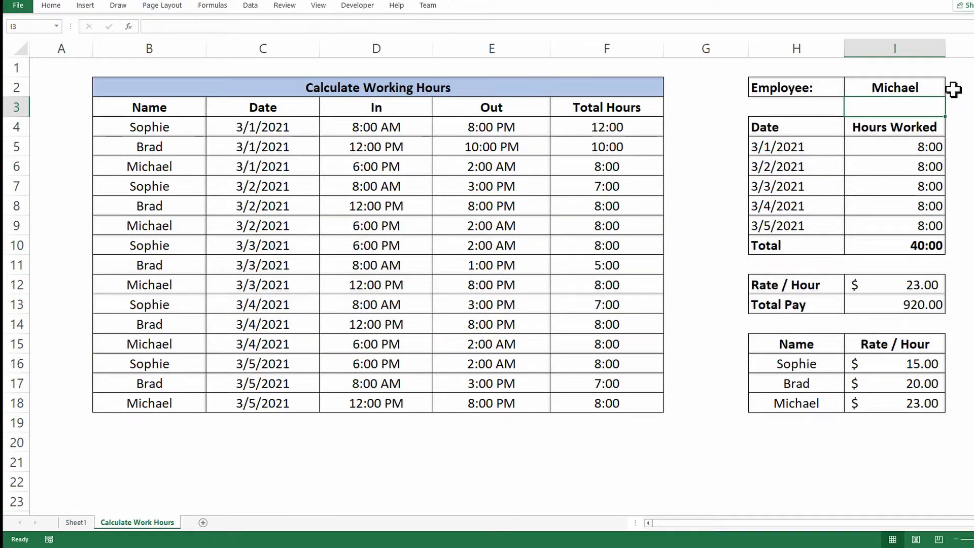
click(940, 86)
text(Sohpie)
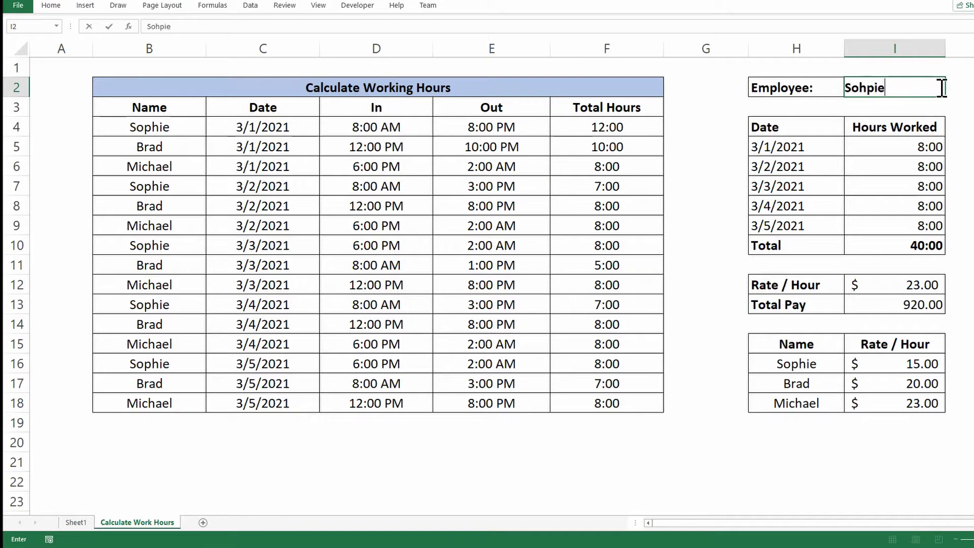
key(BackSpace)
key(BackSpace)
key(BackSpace)
key(BackSpace)
text(phie)
key(Return)
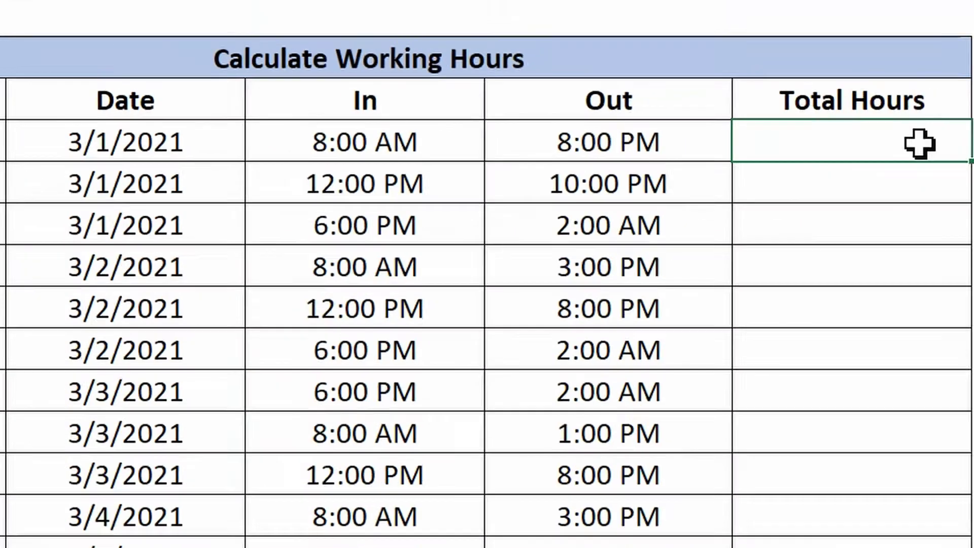
Step: Calculate the first row's total hours in F4 as Out minus In with =E4-D4
text(=)
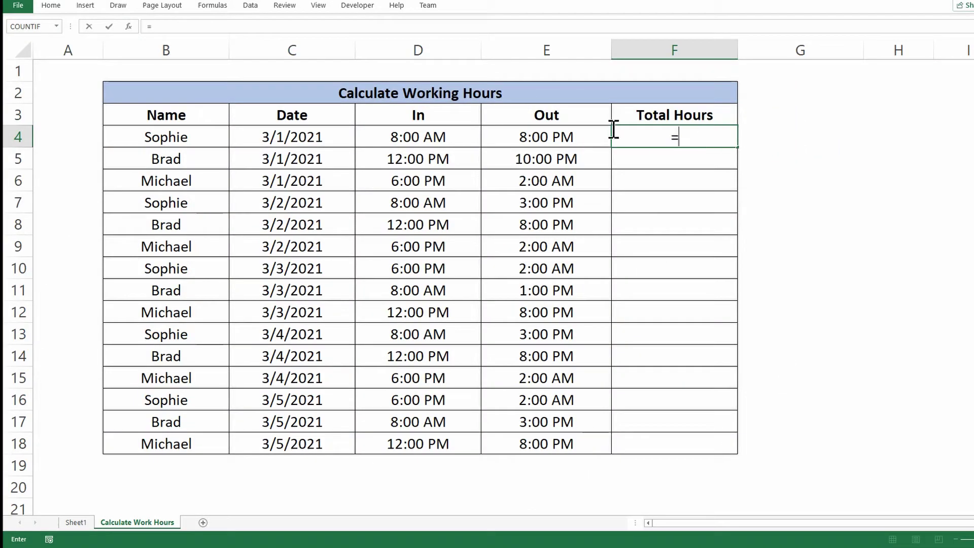
click(584, 130)
text(-)
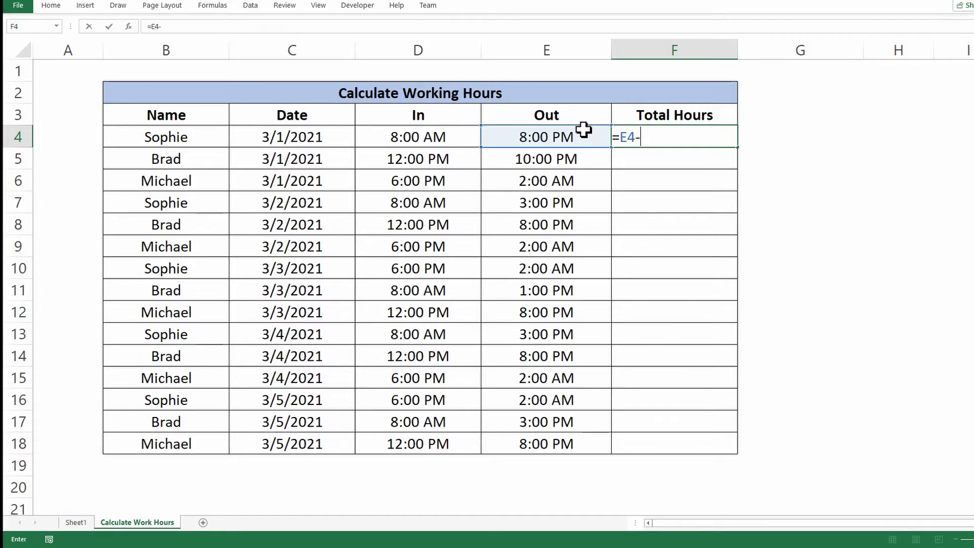
click(461, 133)
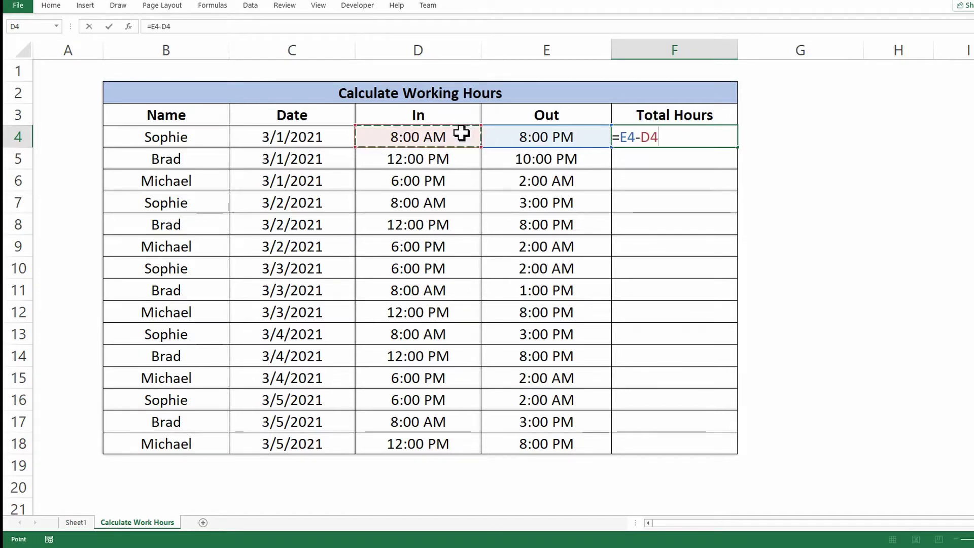
key(Return)
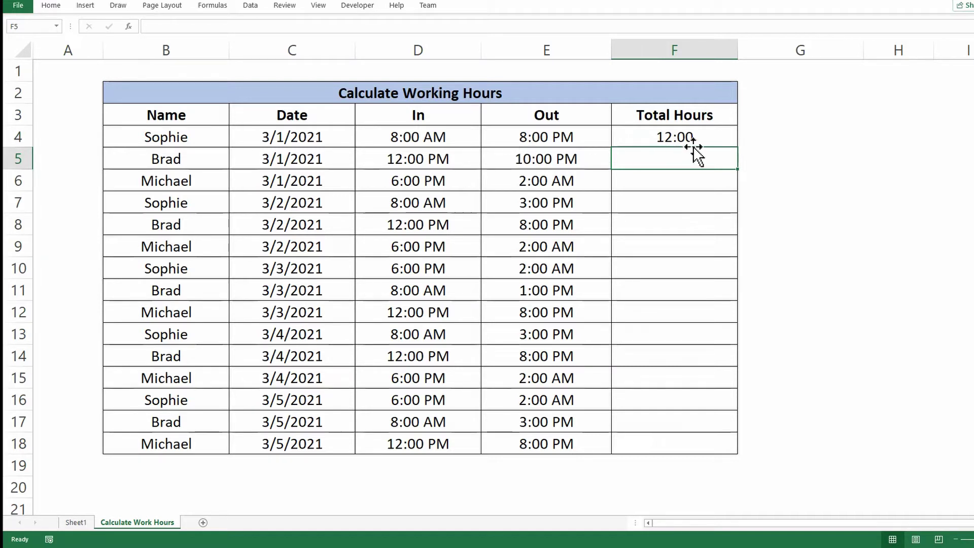
Step: Copy the simple subtraction formula from F4 down to F6 and check the overnight shift in row 6
click(708, 140)
drag(738, 148, 730, 189)
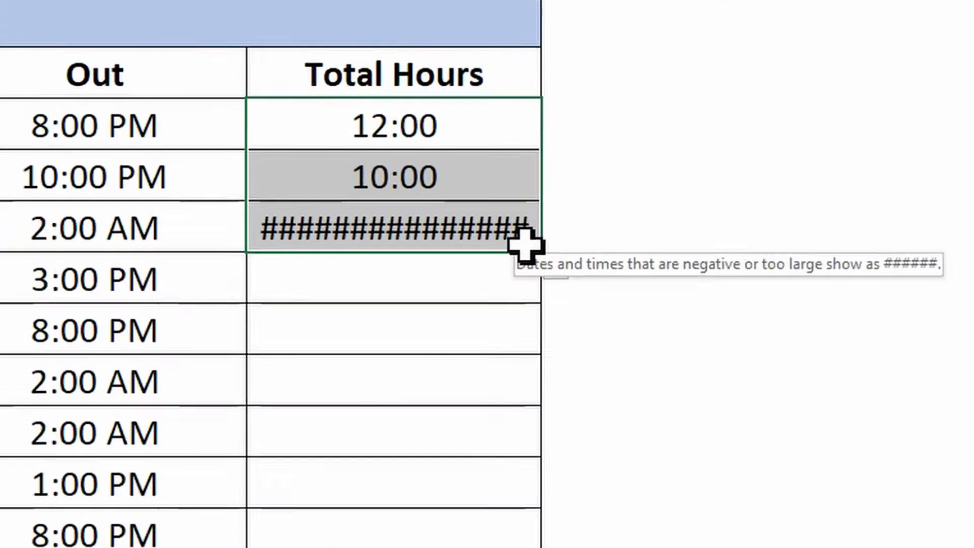
click(722, 179)
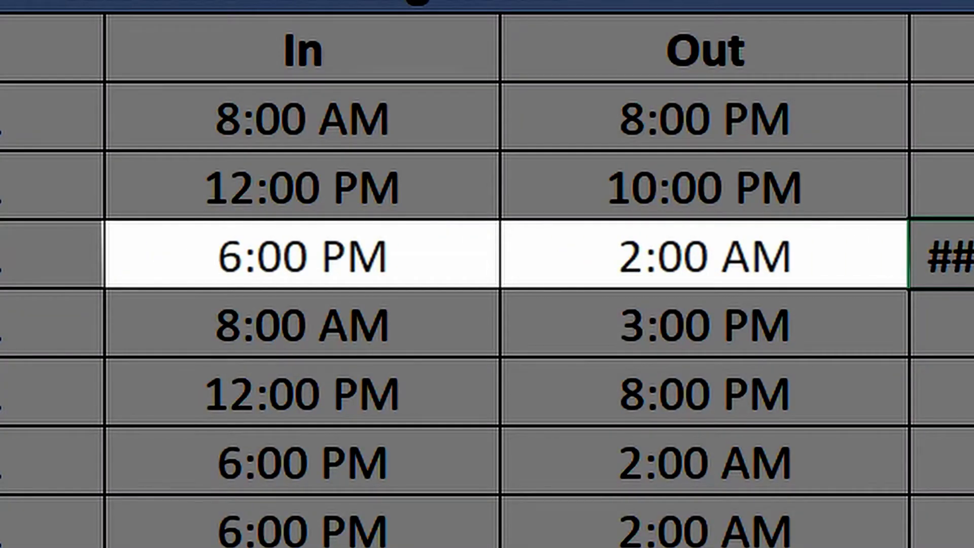
Step: Replace the formula in F4 with =IF(D4>E4,E4+1,E4)-D4 to handle shifts that end after midnight
click(943, 118)
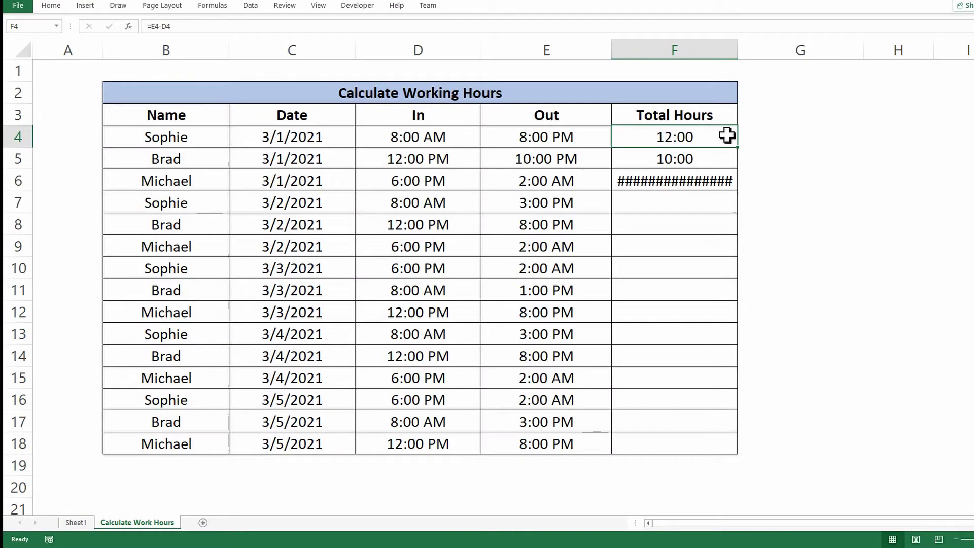
text(=if)
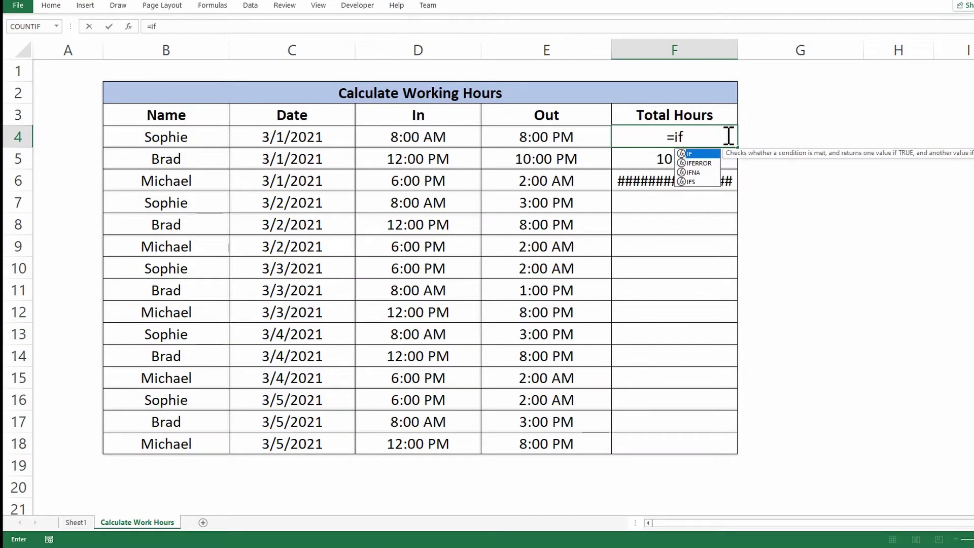
text(()
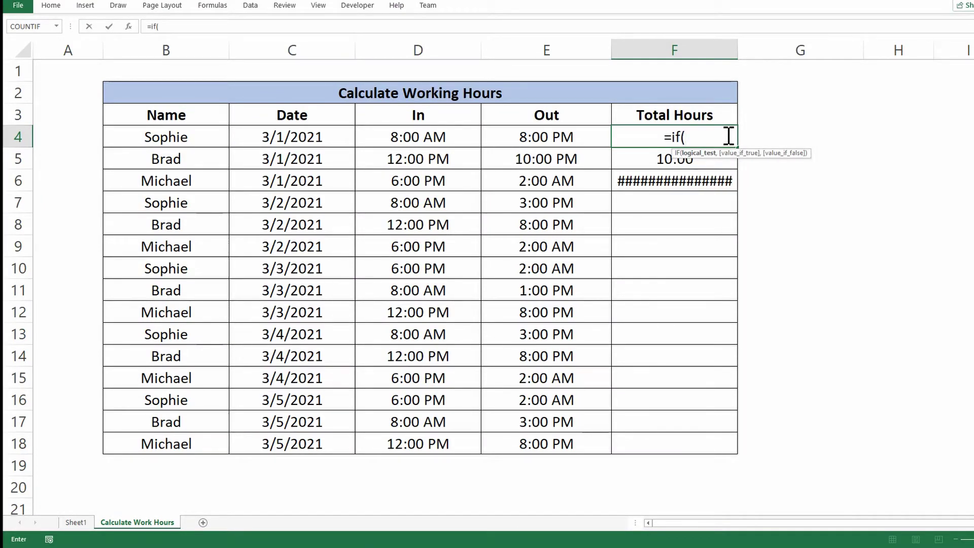
click(465, 143)
text(>)
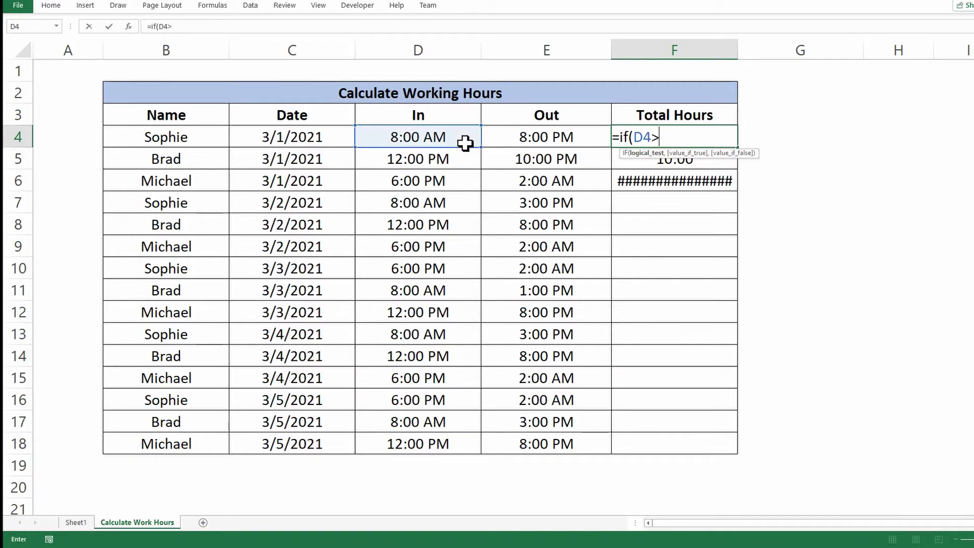
click(594, 140)
text(,)
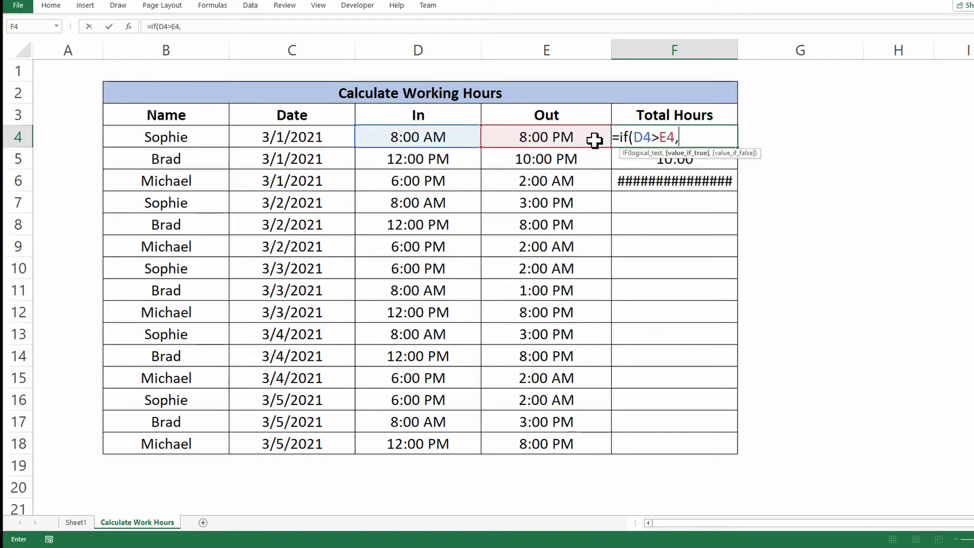
click(594, 141)
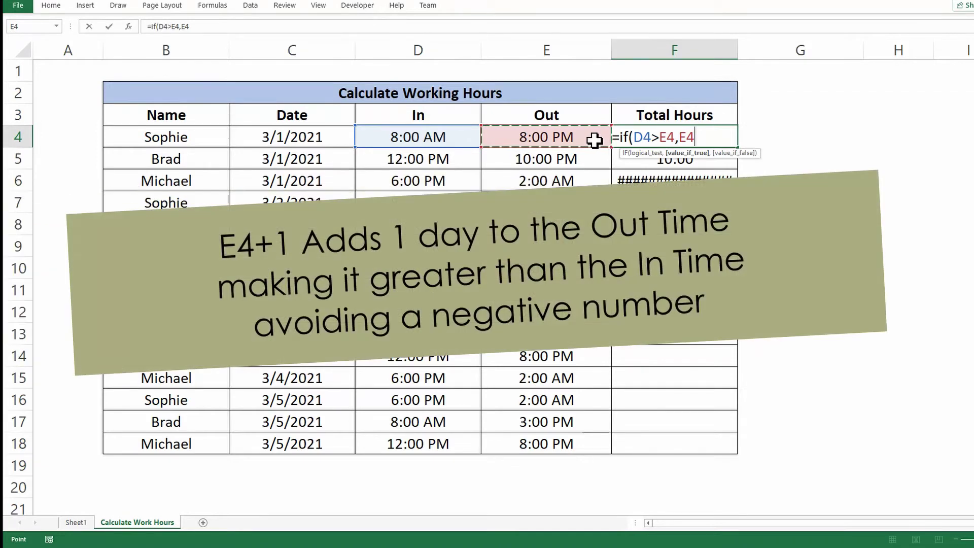
text(+1,)
click(595, 141)
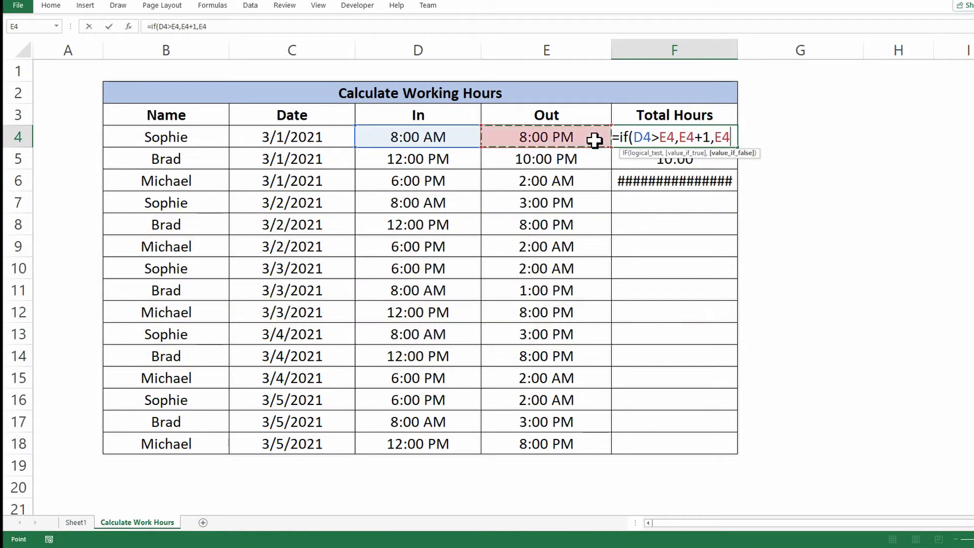
text())
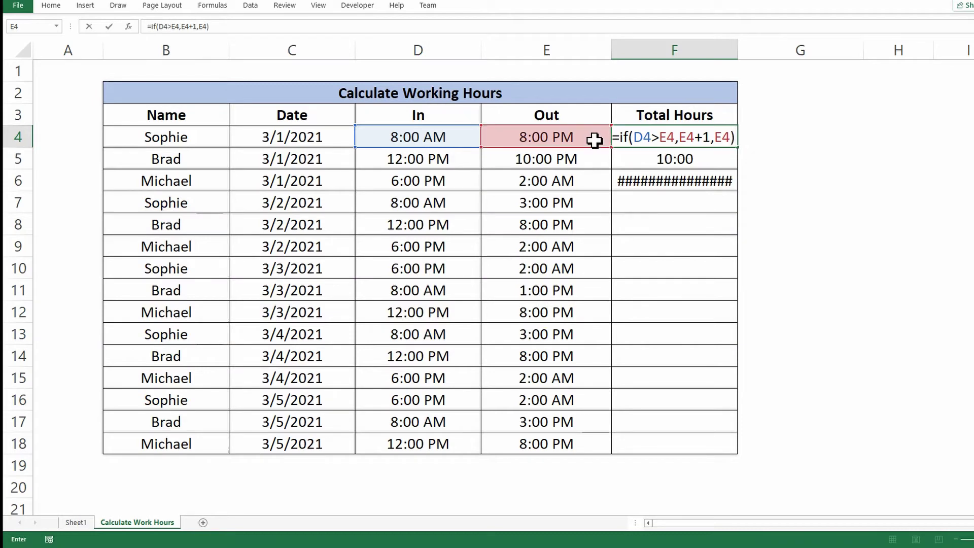
text(-)
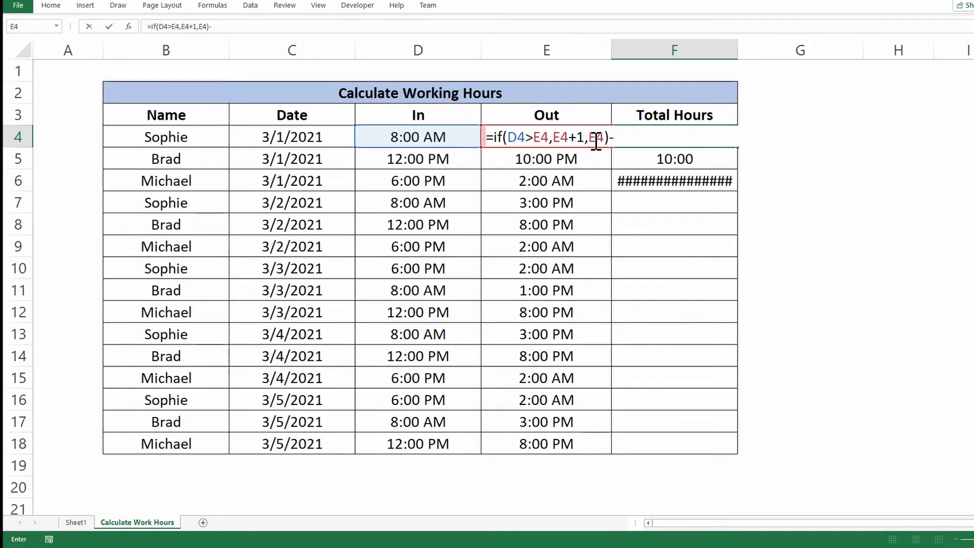
click(466, 137)
key(Return)
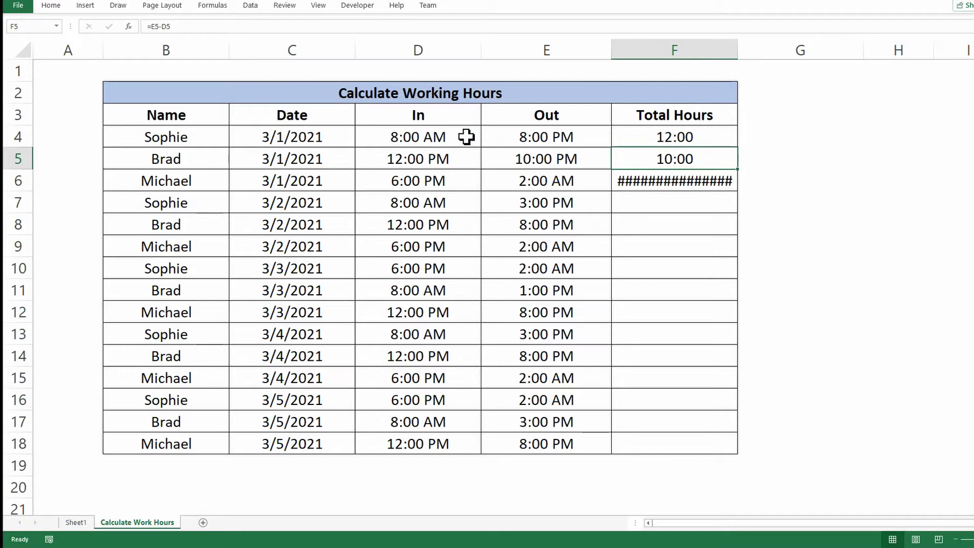
Step: Copy the IF formula from F4 down the Total Hours column to F18
click(715, 136)
drag(740, 148, 732, 185)
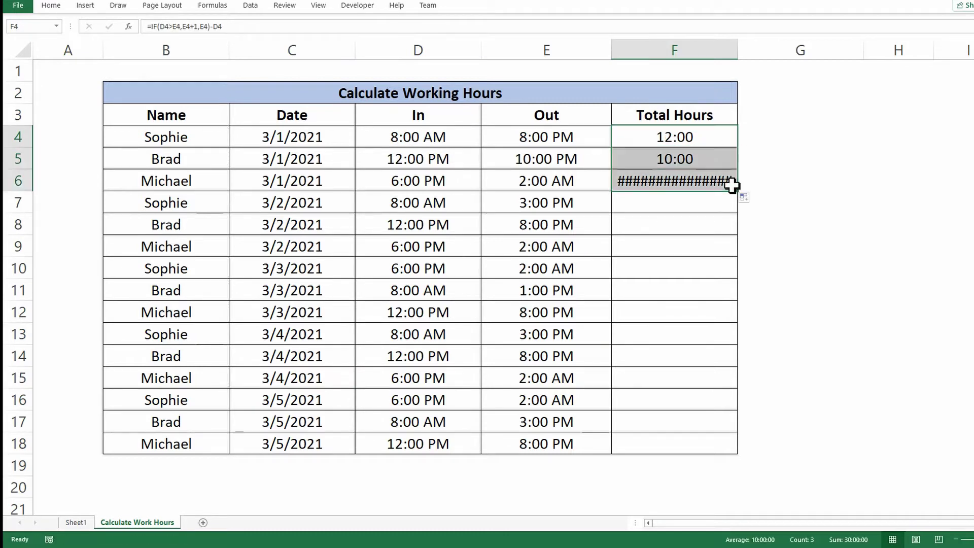
click(730, 185)
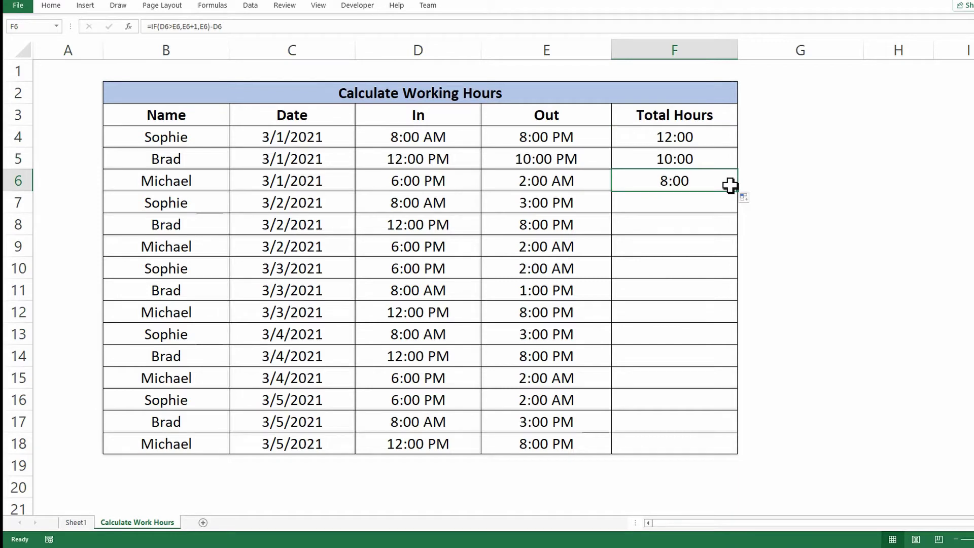
drag(739, 193, 738, 452)
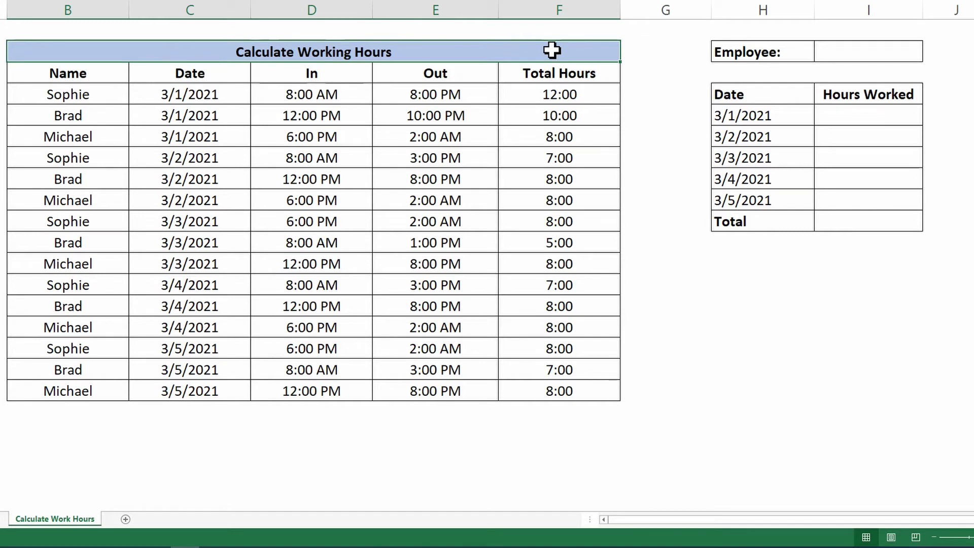
Step: Enter the name of the employee listed in row 4 in the Employee cell I2
click(915, 55)
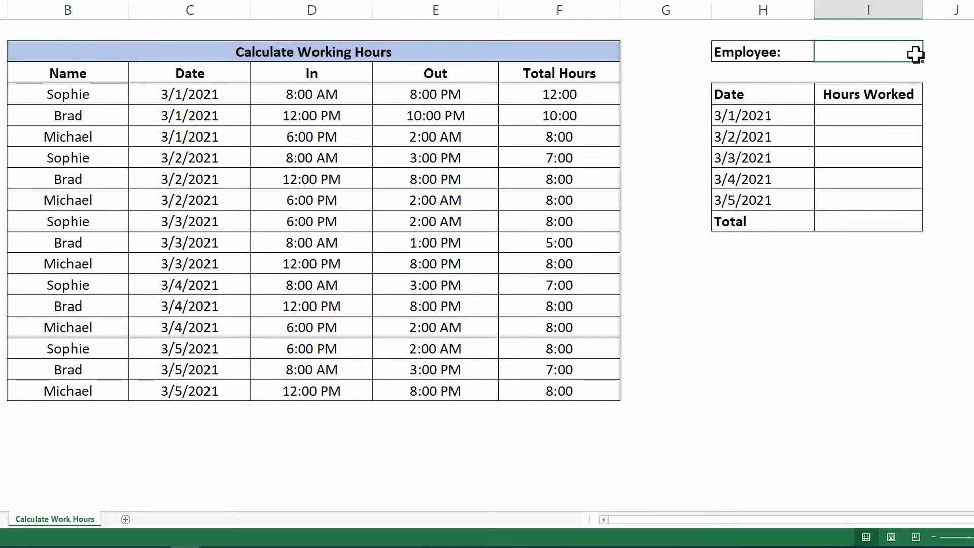
text(Soh)
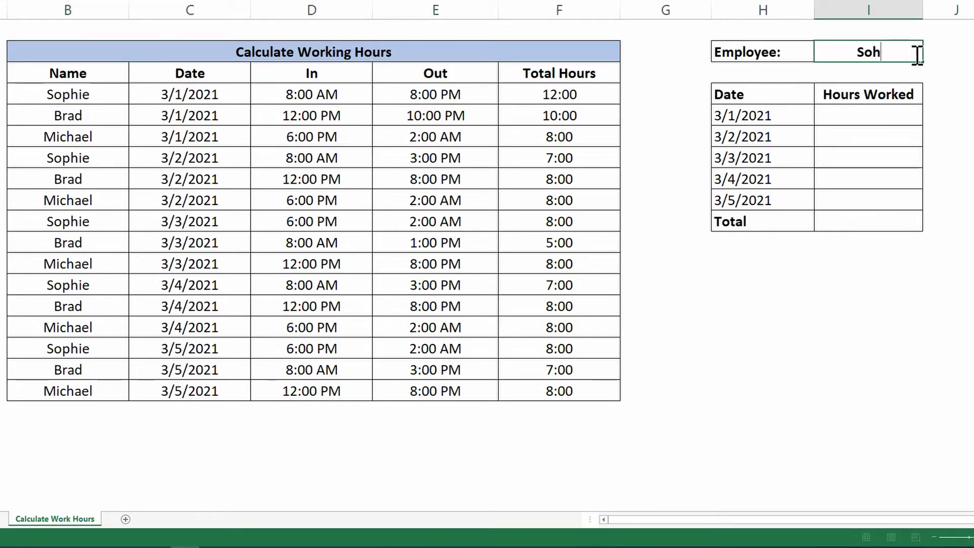
key(BackSpace)
text(phie)
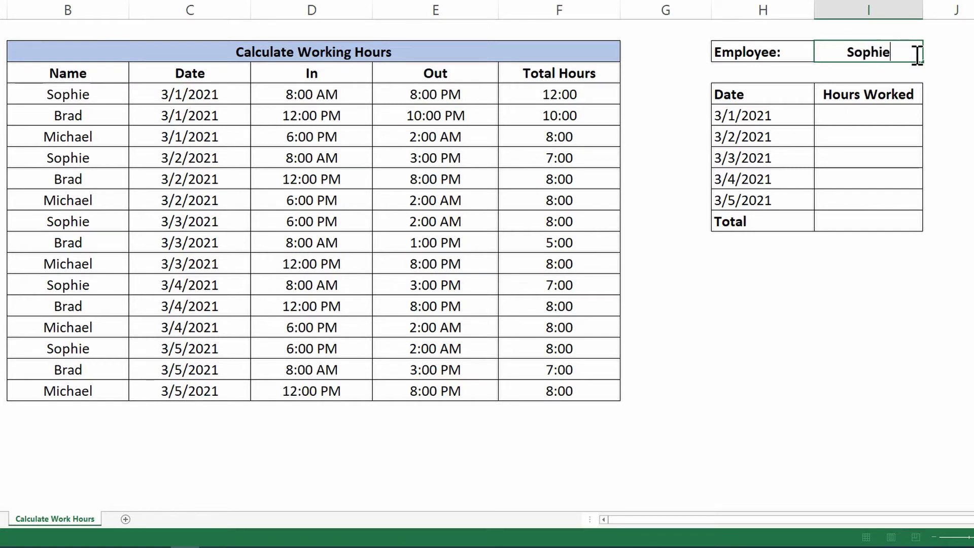
key(Return)
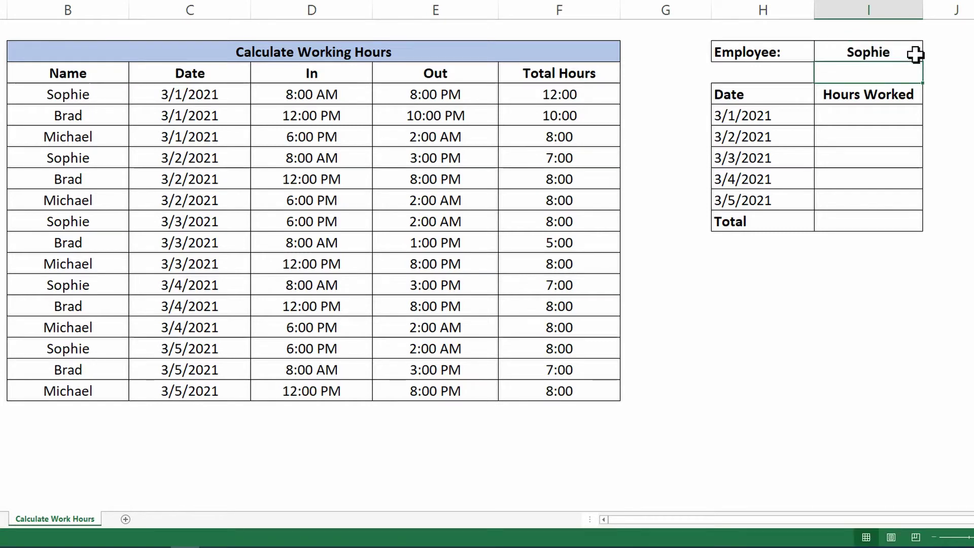
Step: Start a SUMIFS formula in the Hours Worked cell for 3/1/2021, with the absolute sum range $F$4:$F$18
click(911, 116)
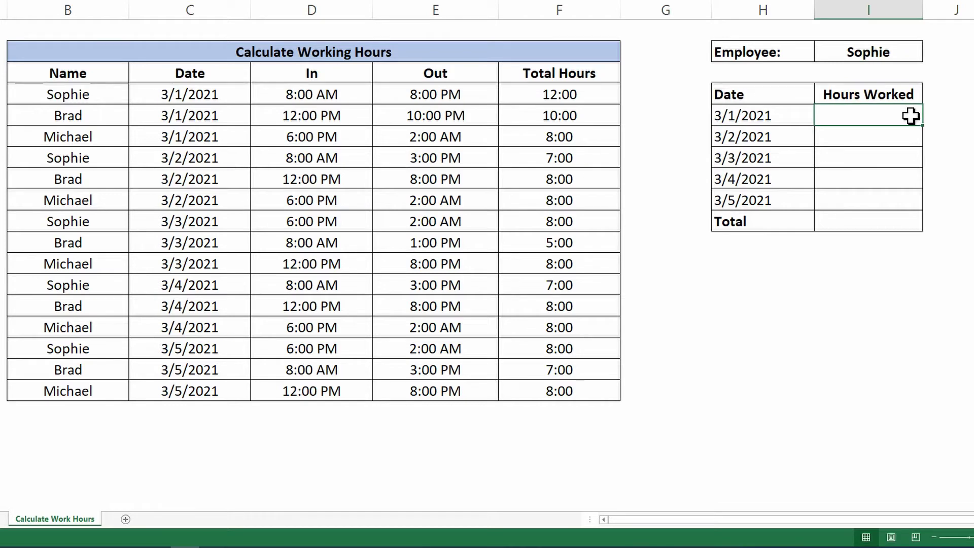
text(=s)
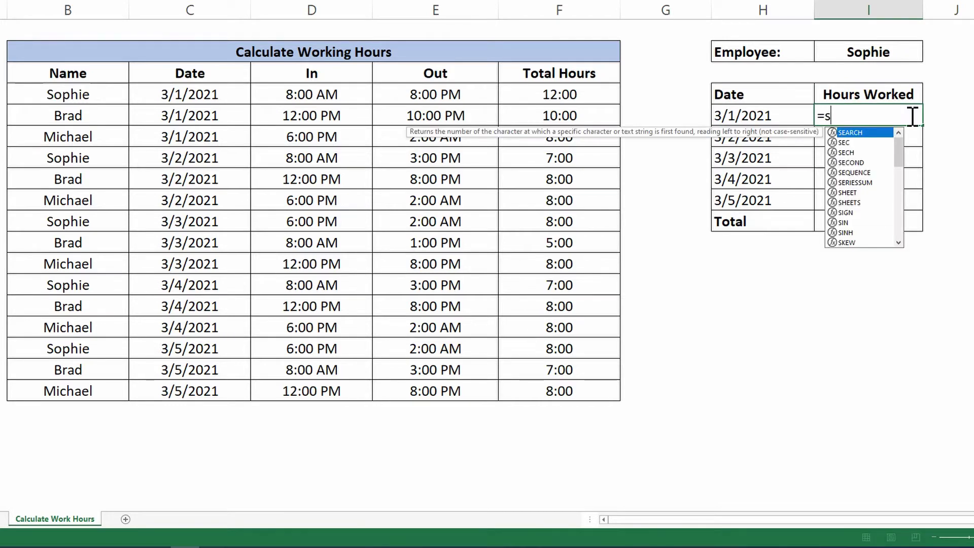
text(umifs()
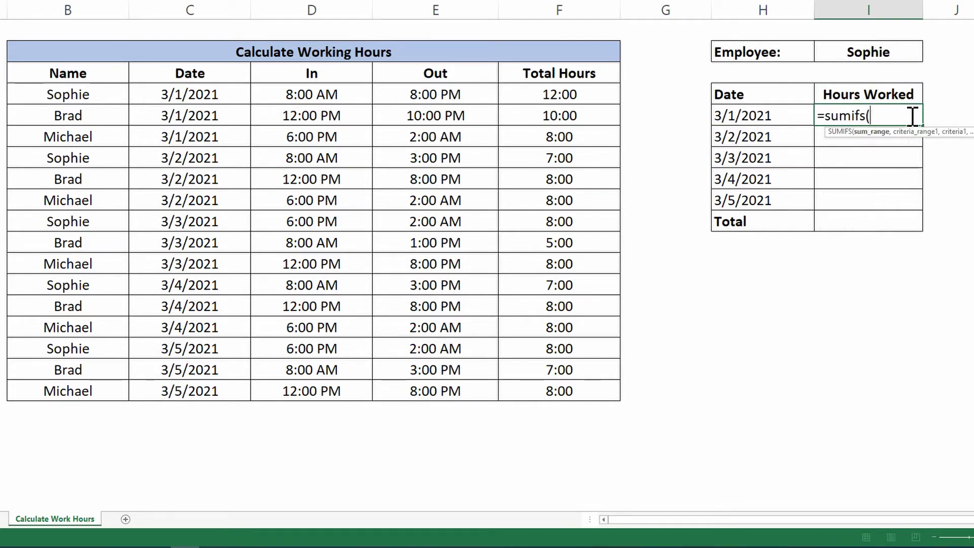
click(611, 96)
drag(608, 121, 592, 385)
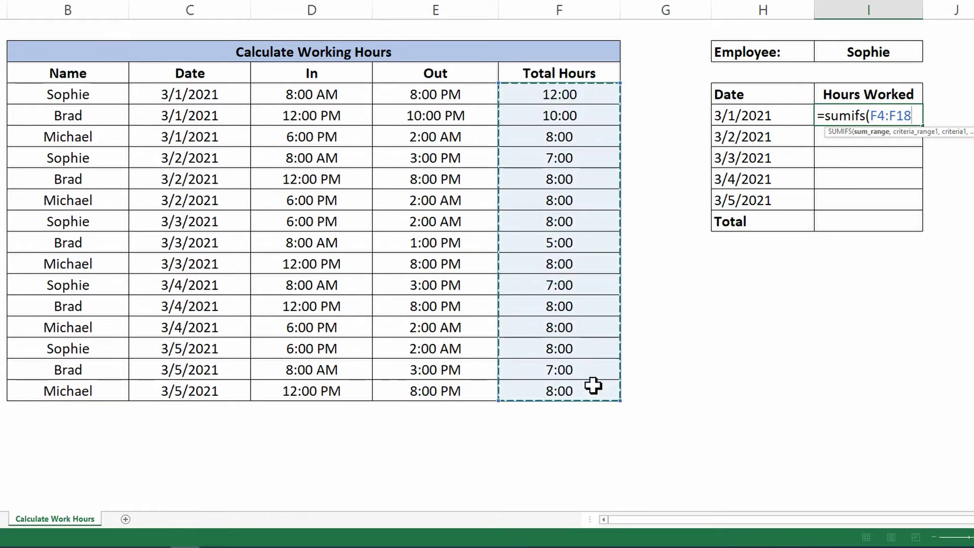
key(F4)
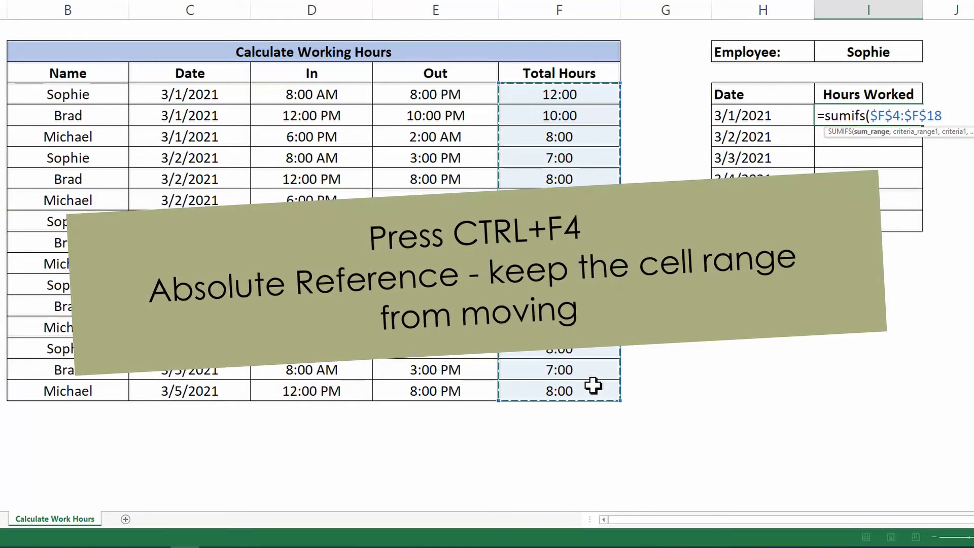
text(,)
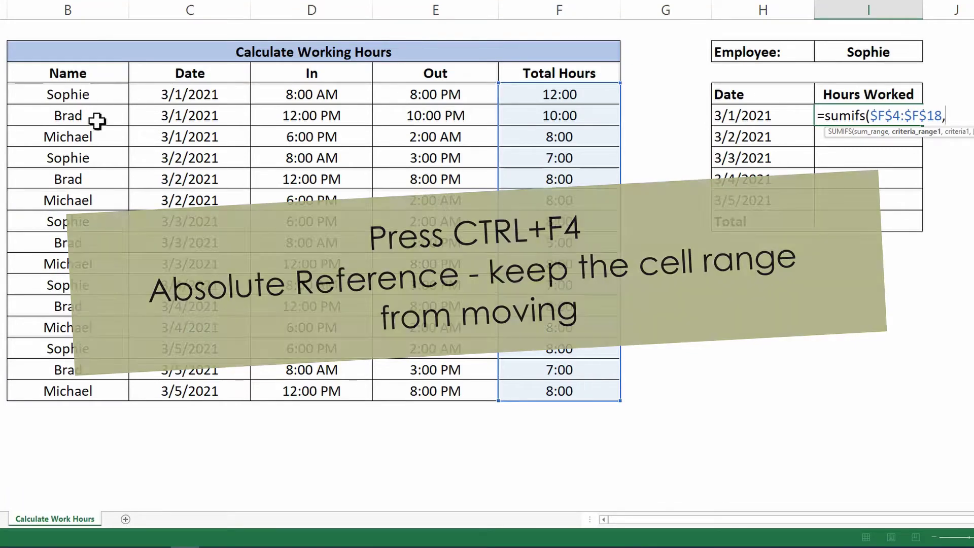
Step: Add the first SUMIFS criteria pair, with absolute name range $B$4:$B$18 and employee cell $I$2 as the criterion
mouse_move(98, 97)
mouse_down()
mouse_move(98, 391)
mouse_move(81, 388)
mouse_up()
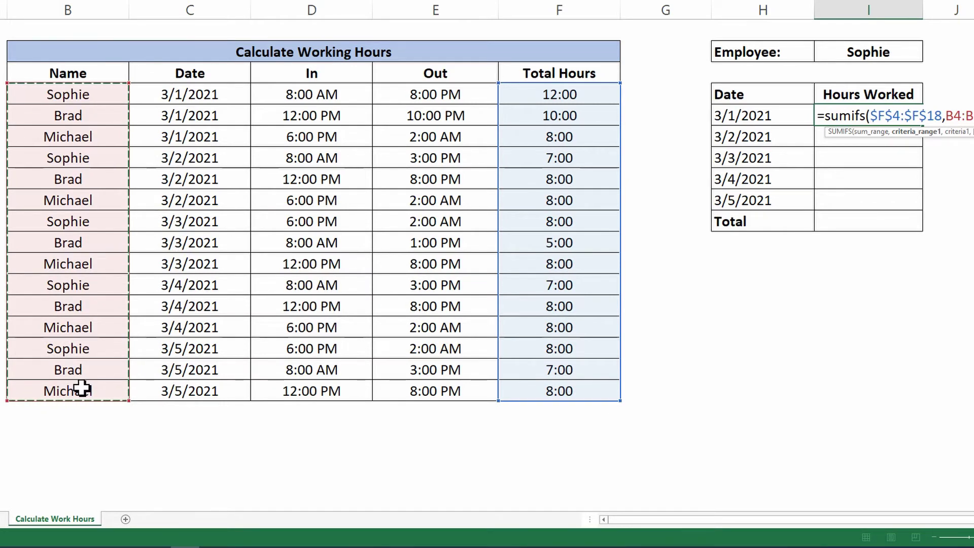
key(F4)
text(,)
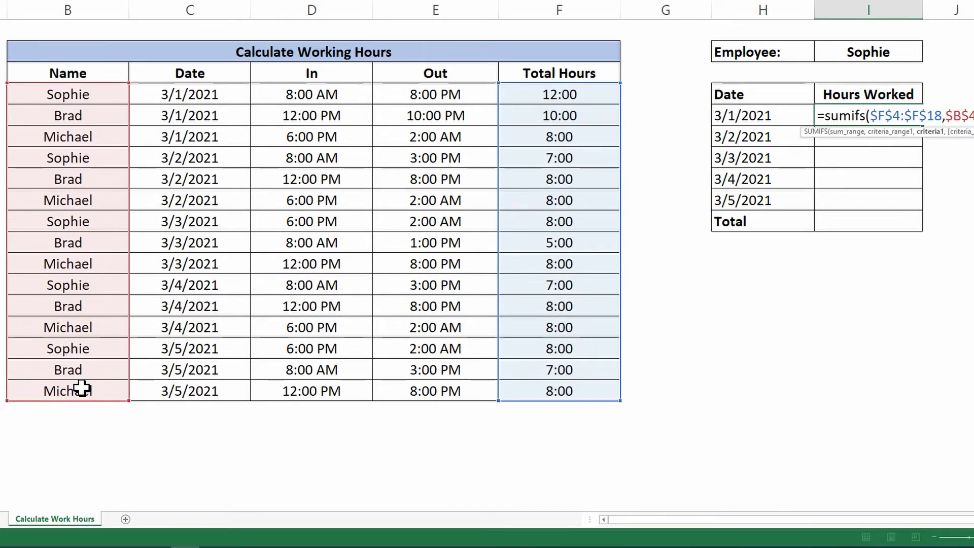
click(838, 52)
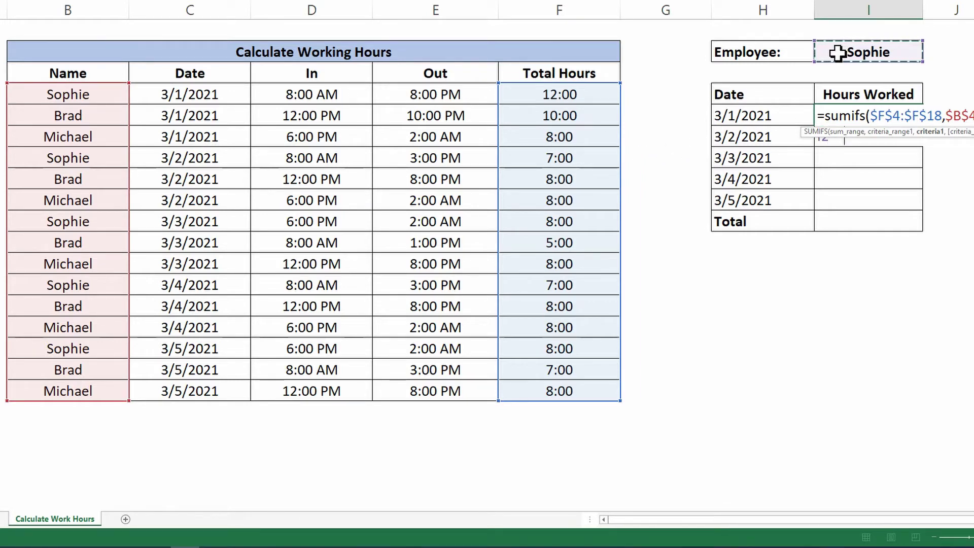
text(,)
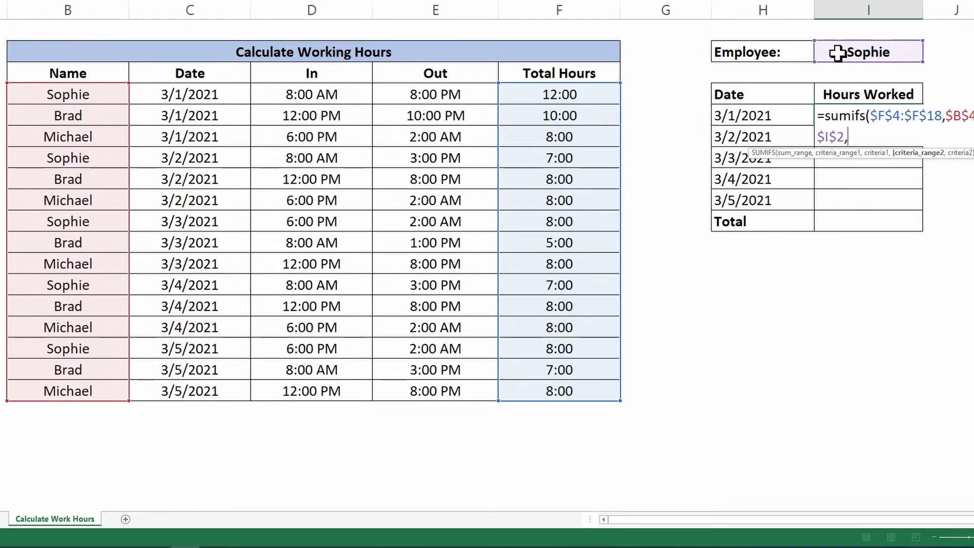
Step: Complete the SUMIFS formula with absolute date range $C$4:$C$18 and the date in H5 as the second criterion
click(202, 95)
drag(204, 107, 213, 391)
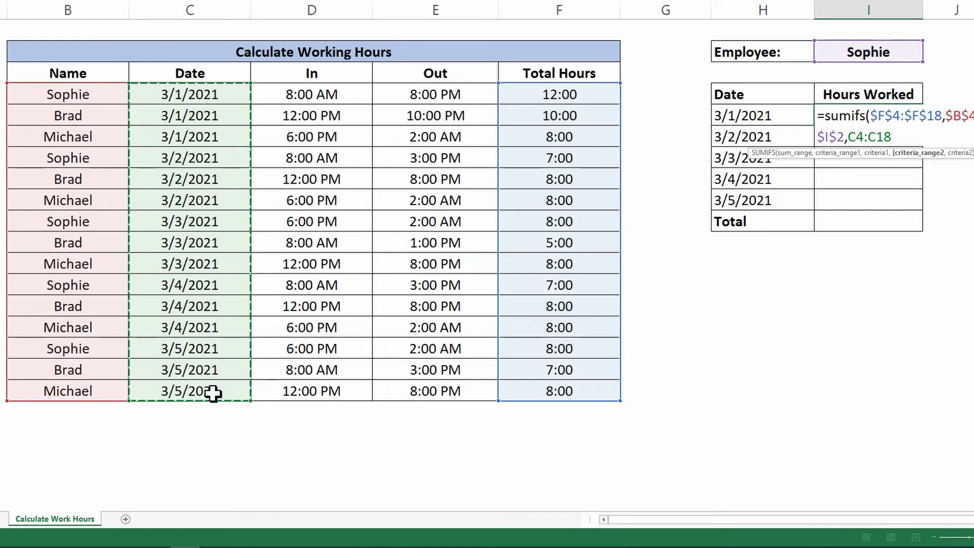
key(F4)
text(,)
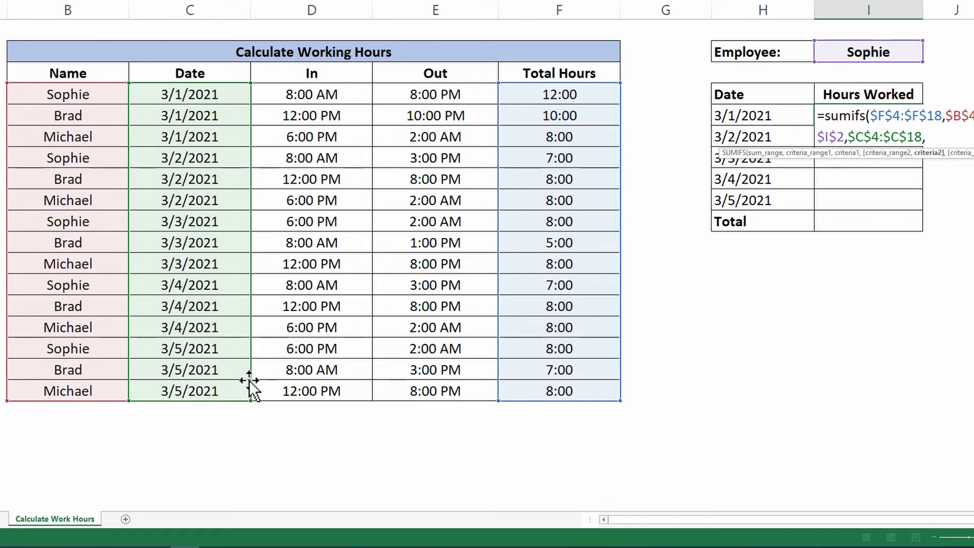
click(789, 116)
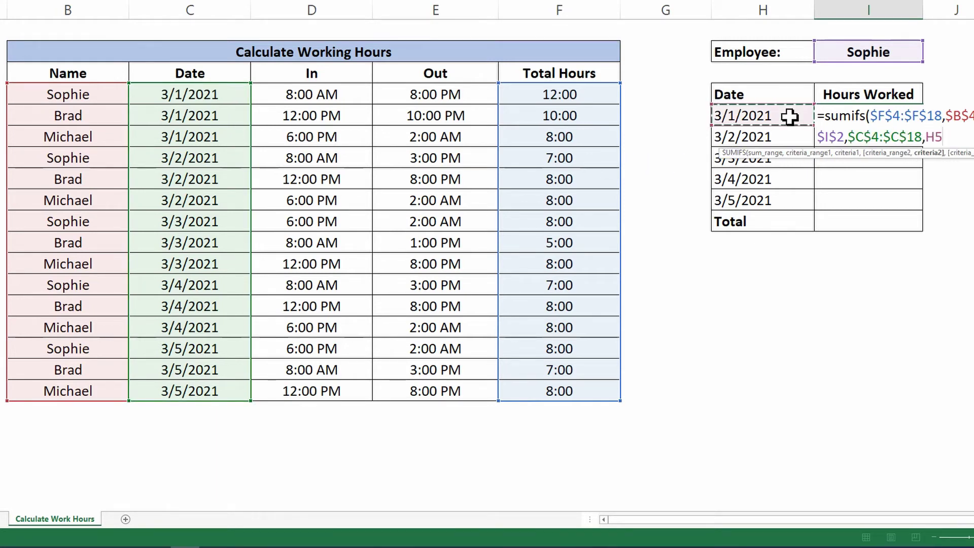
text())
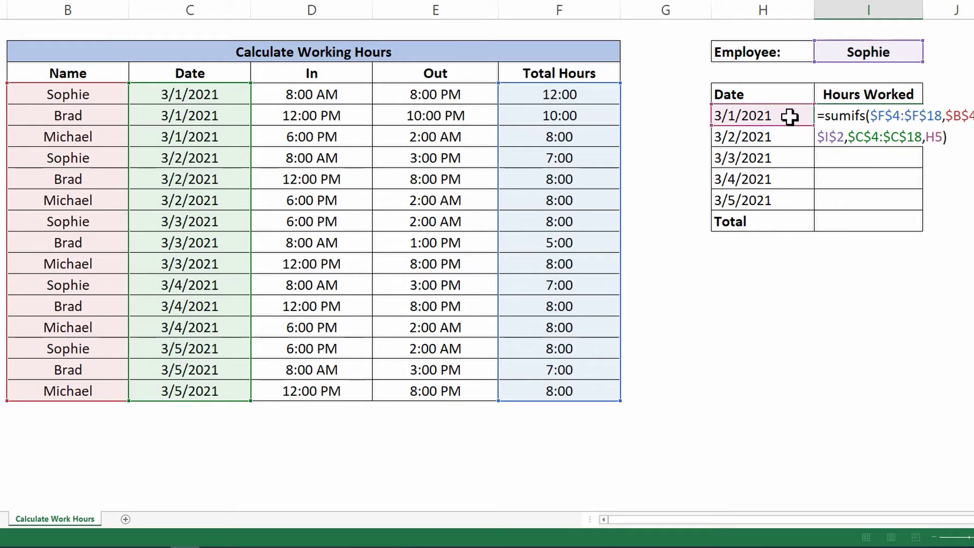
key(Return)
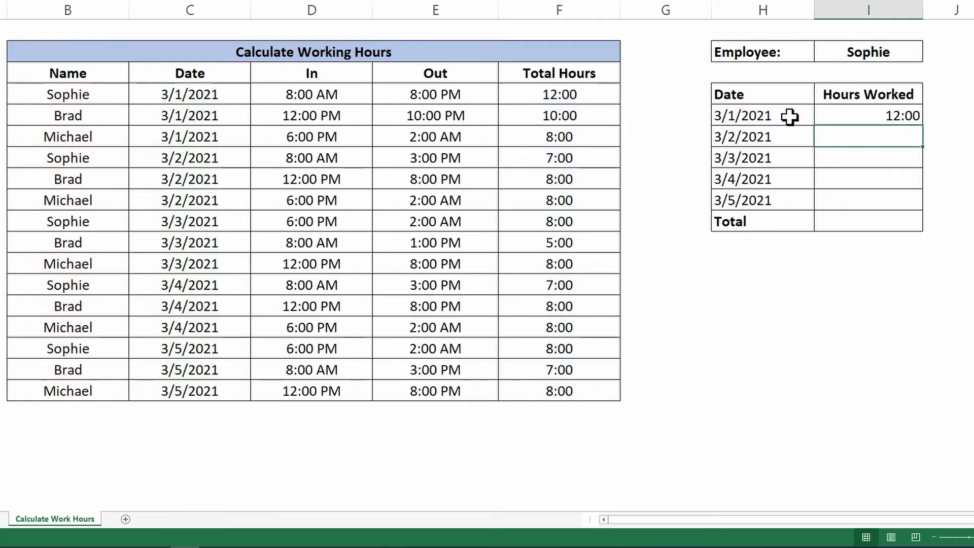
Step: Copy the SUMIFS formula from I5 down to I9 and sum I5:I9 in the Total cell I10
click(908, 115)
drag(922, 126, 925, 211)
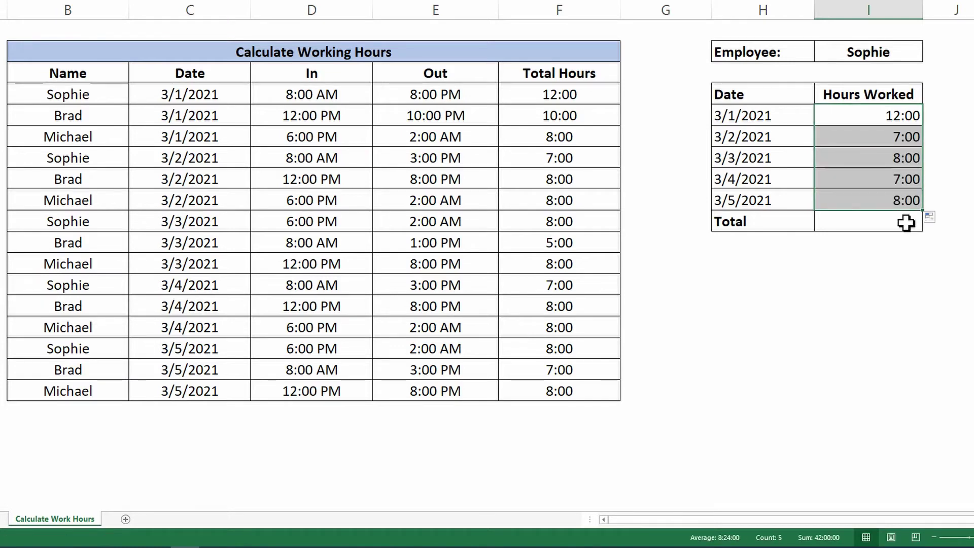
click(906, 223)
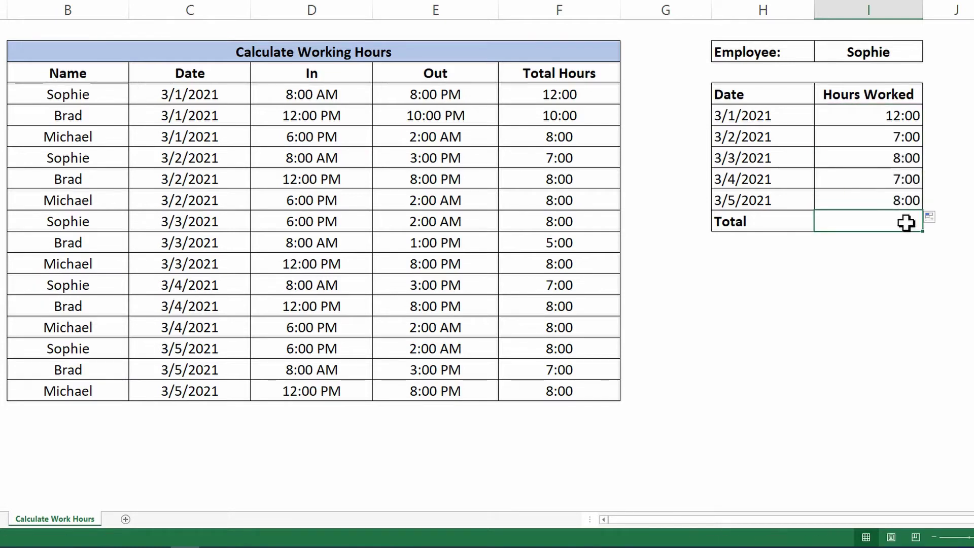
text(=sum()
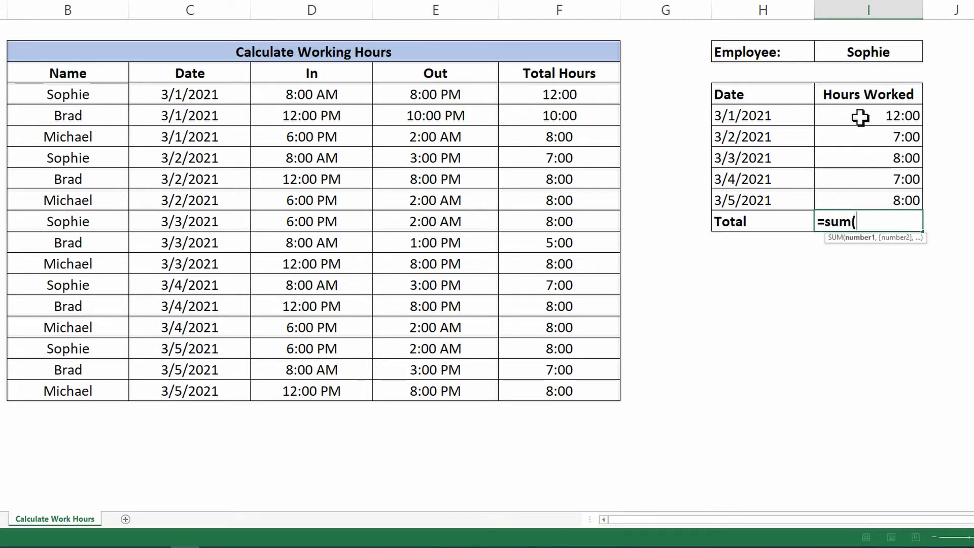
drag(862, 116, 863, 194)
key(Return)
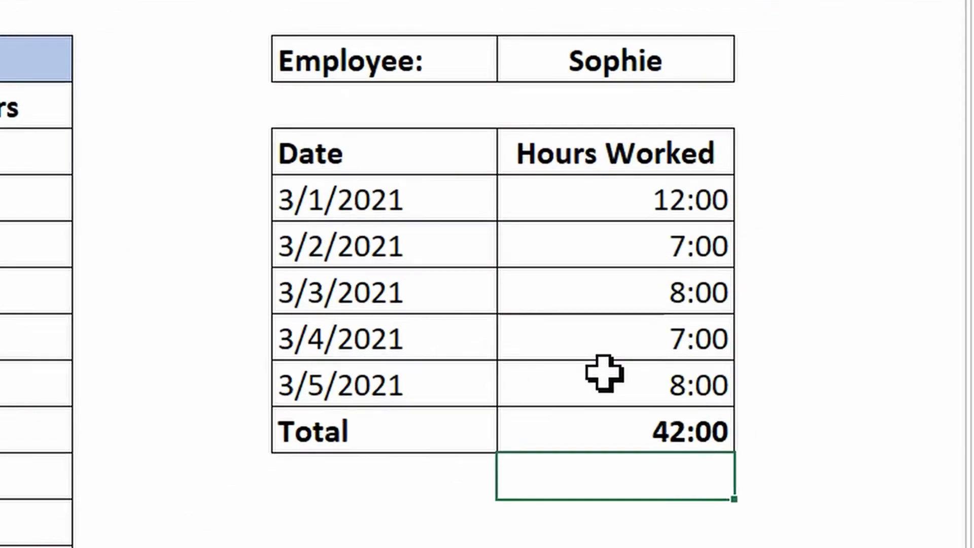
Step: Replace the Employee cell I2 with the name of the employee listed in row 5
click(672, 61)
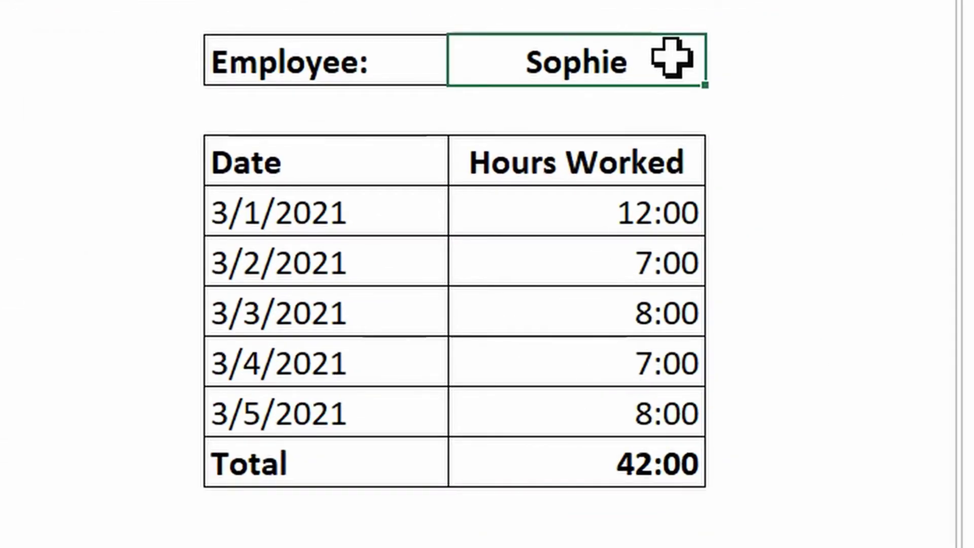
text(Brad)
key(Return)
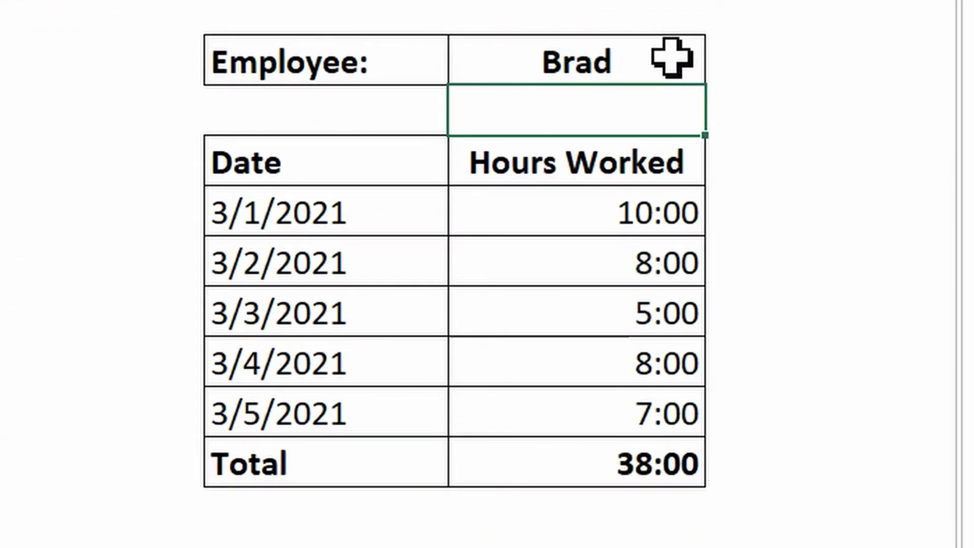
Step: Replace the Employee cell I2 with the name of the employee listed in row 6
click(672, 58)
text(Michal)
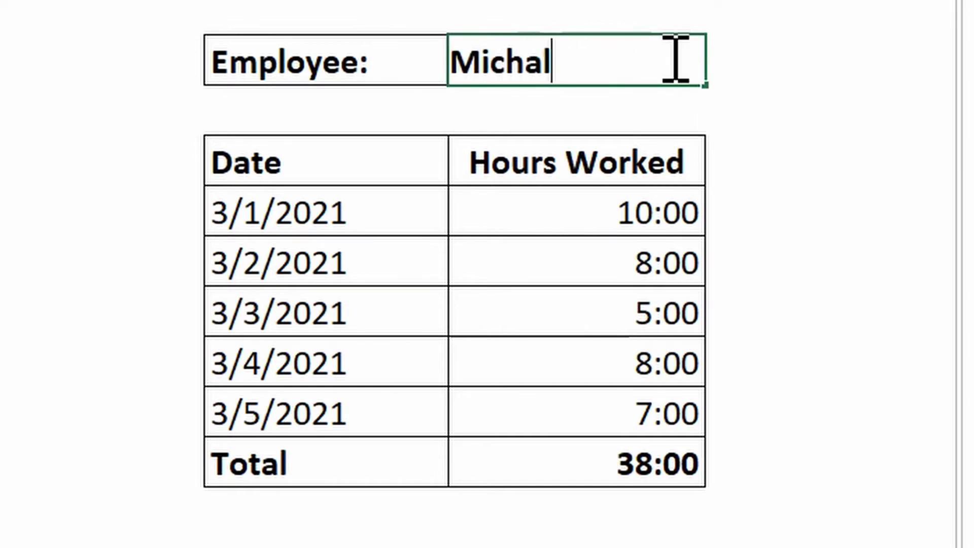
key(BackSpace)
text(el)
key(Return)
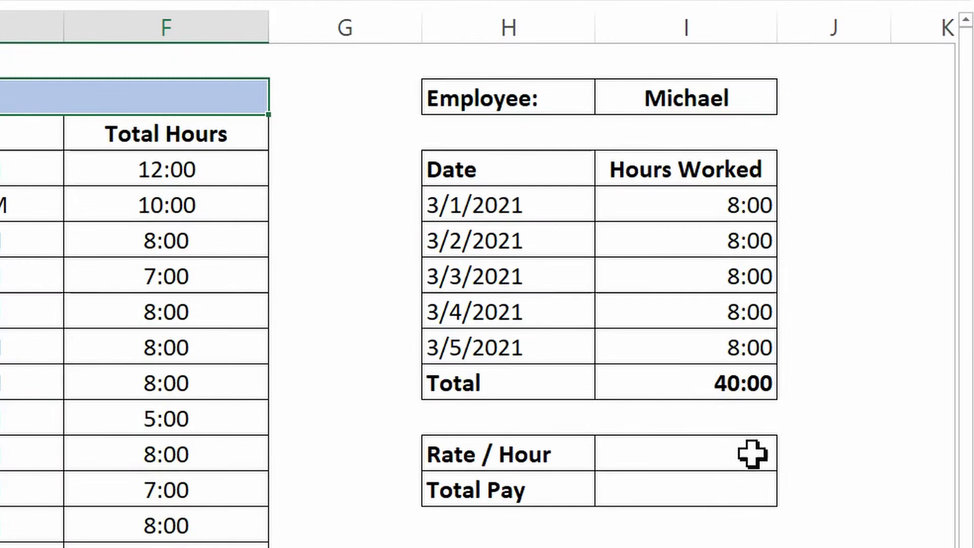
Step: Enter 20 as the Rate / Hour in I12
click(752, 453)
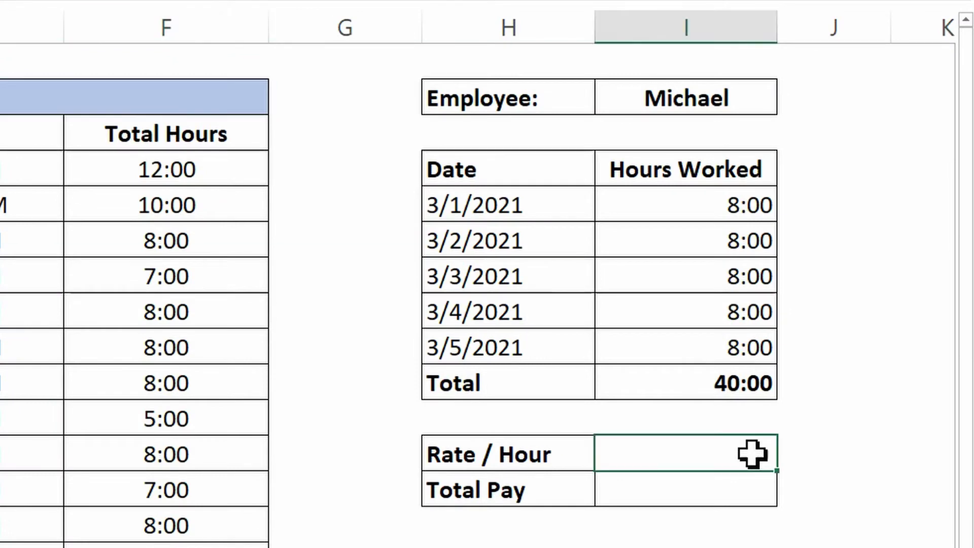
text(20)
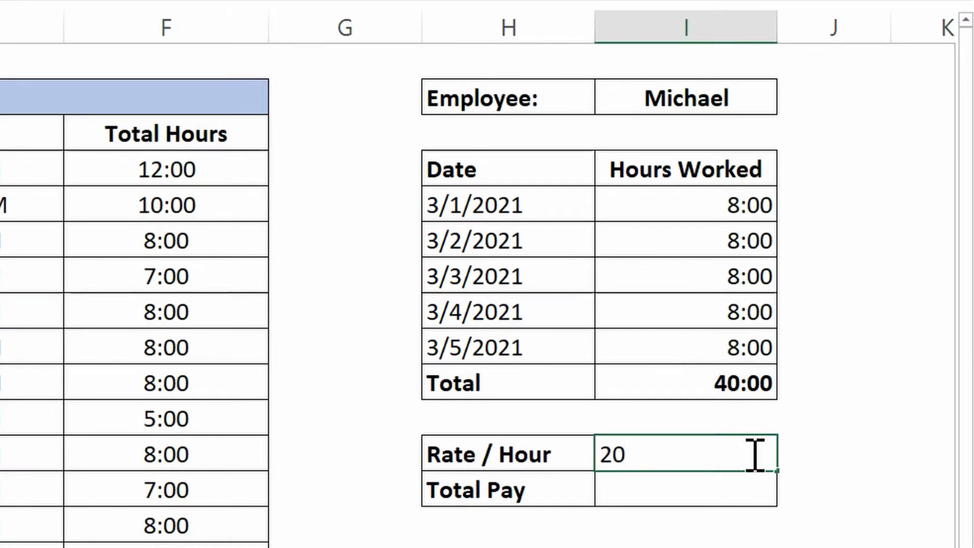
key(Return)
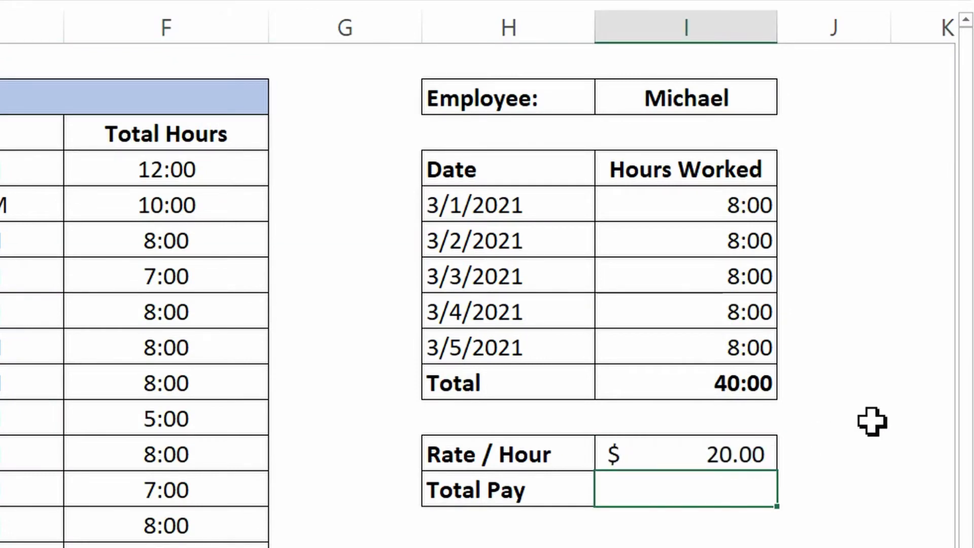
Step: Enter =I10*I12 in the Total Pay cell I13 to multiply total hours by the hourly rate
text(=)
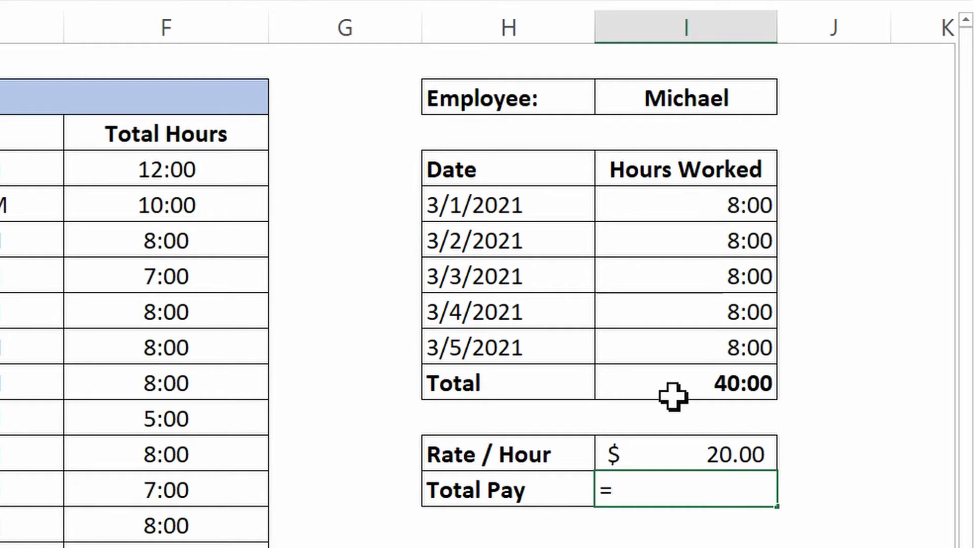
click(663, 380)
text(*)
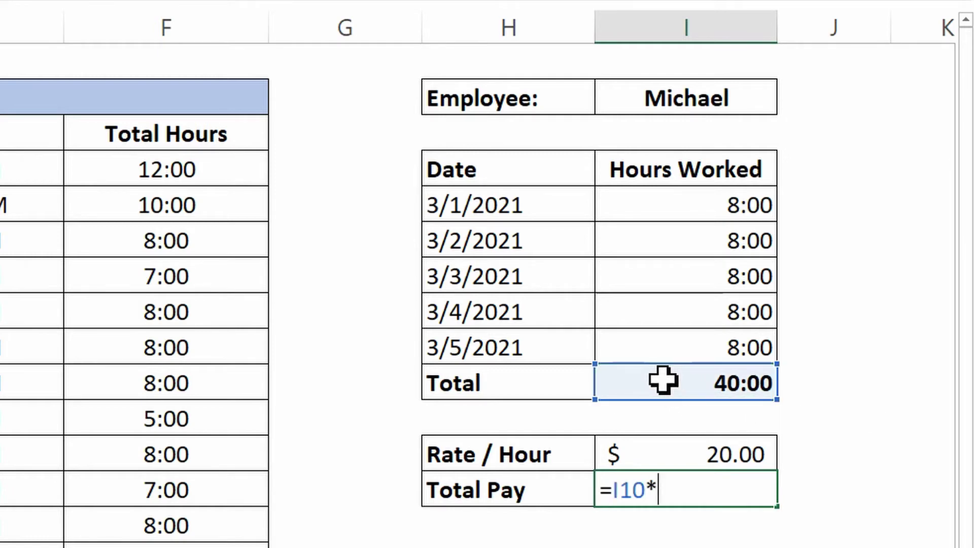
click(658, 445)
key(Return)
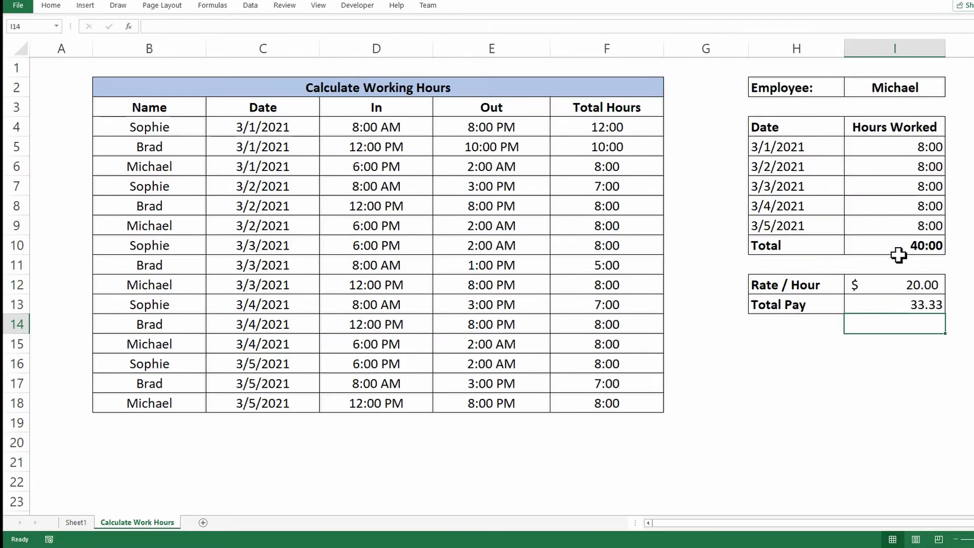
Step: Try the Number format on the Total cell I10, and undo the format change
click(691, 388)
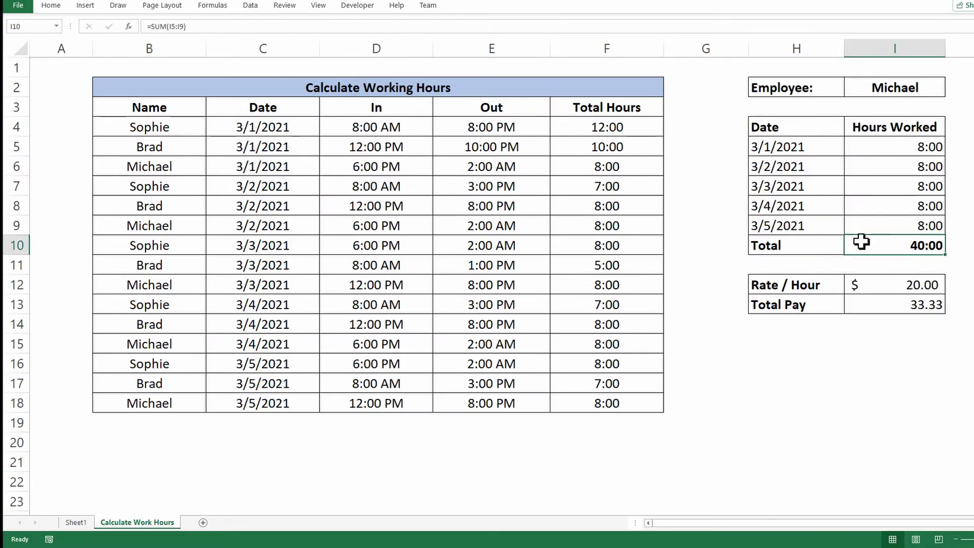
click(51, 6)
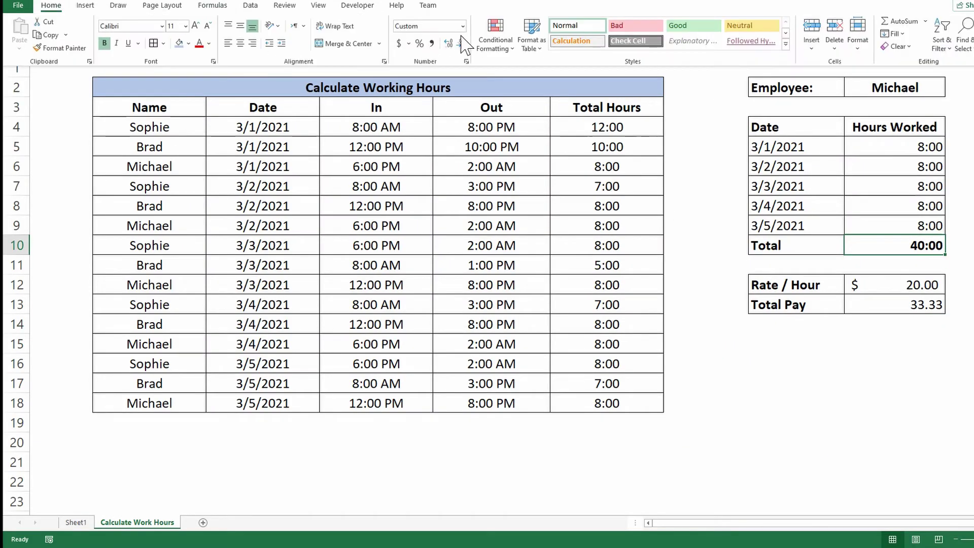
click(464, 28)
click(441, 75)
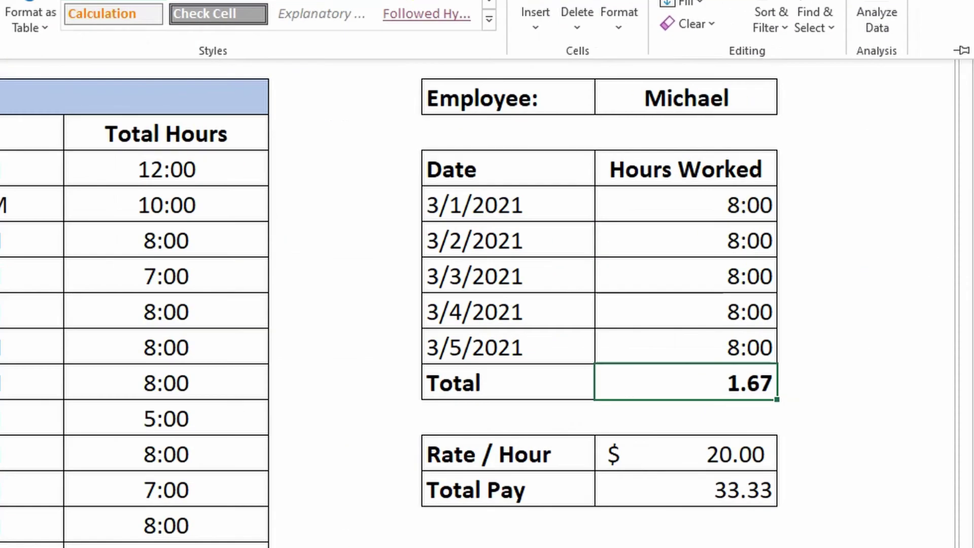
key(ctrl+z)
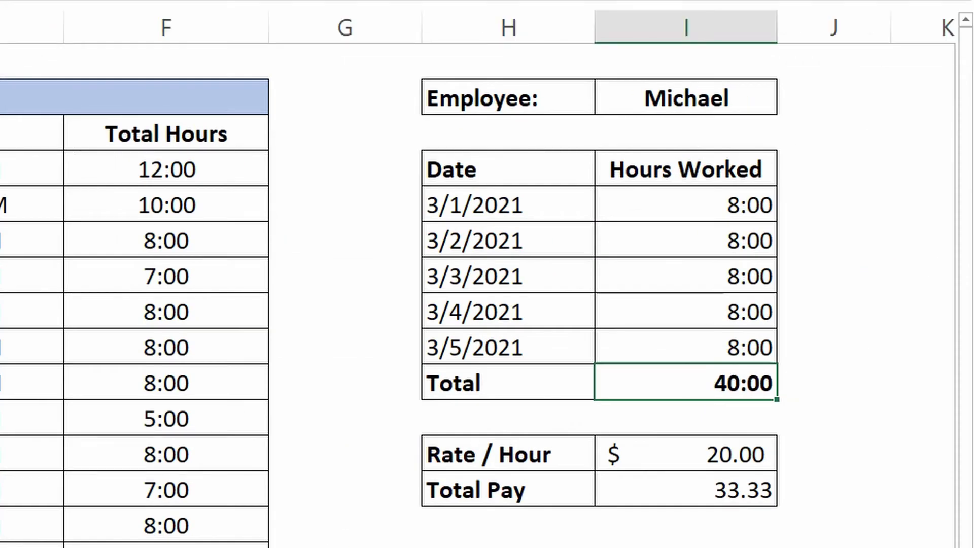
Step: Replace the Total Pay formula in I13 with =I10*24 to convert the total time to decimal hours
click(700, 491)
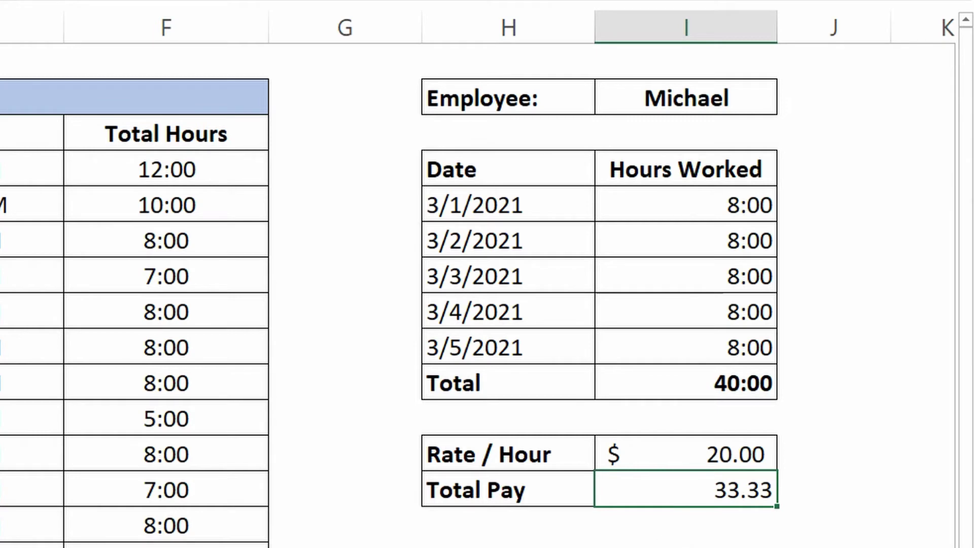
text(=)
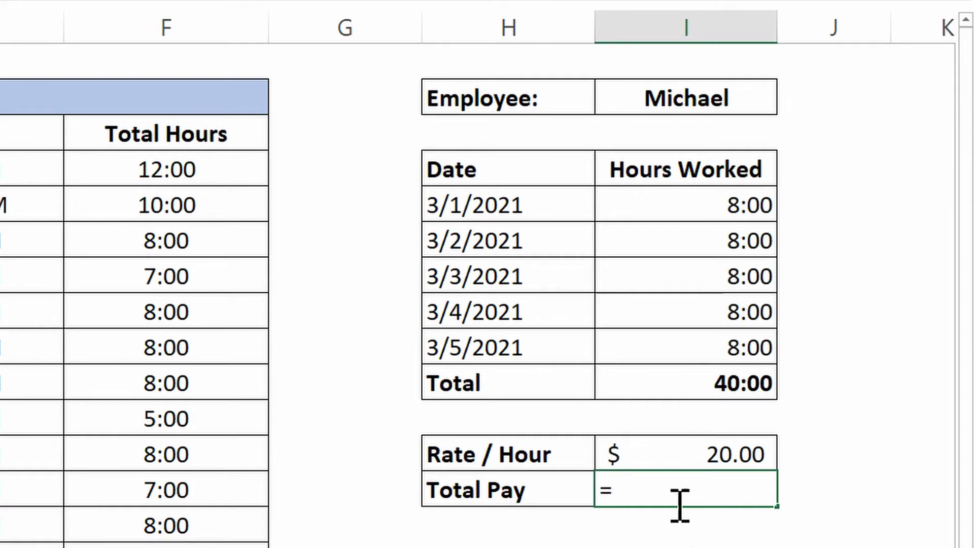
click(690, 388)
text(*)
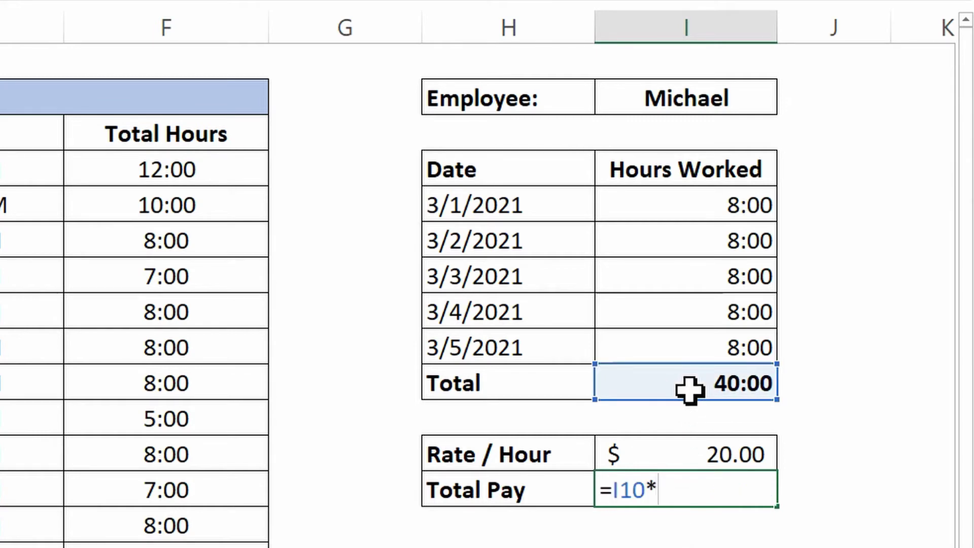
text(24)
key(Return)
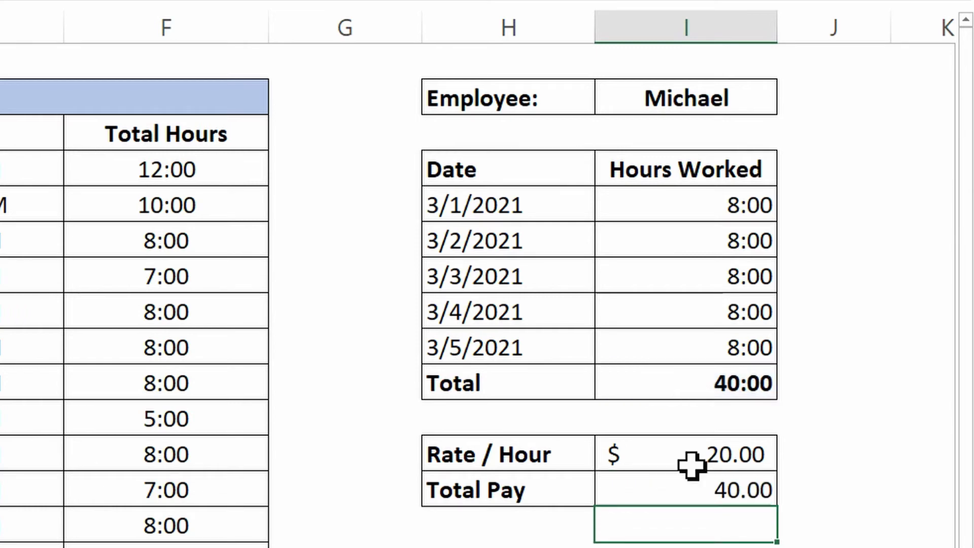
key(Down)
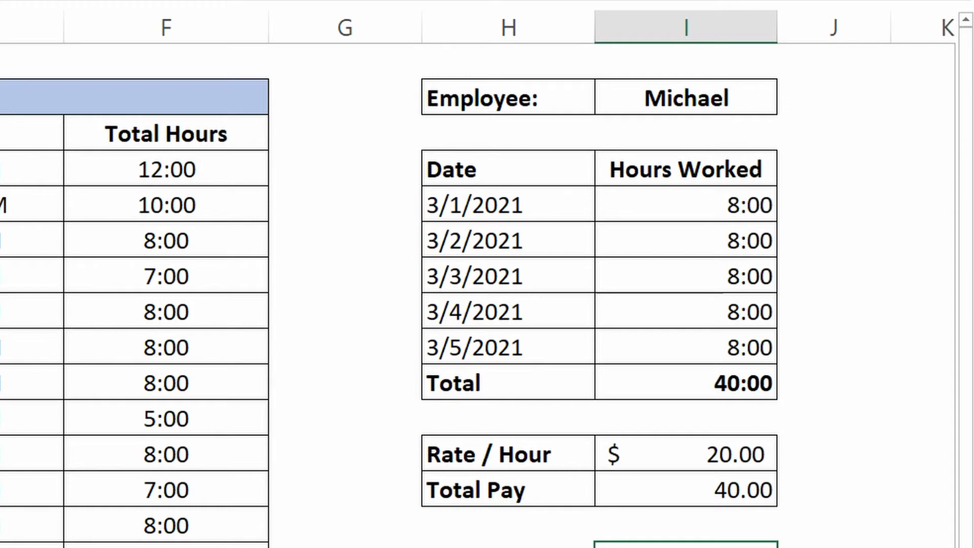
Step: Extend the Total Pay formula in I13 to =I10*24*I12 so it includes the hourly rate
click(691, 496)
text(=I10*24)
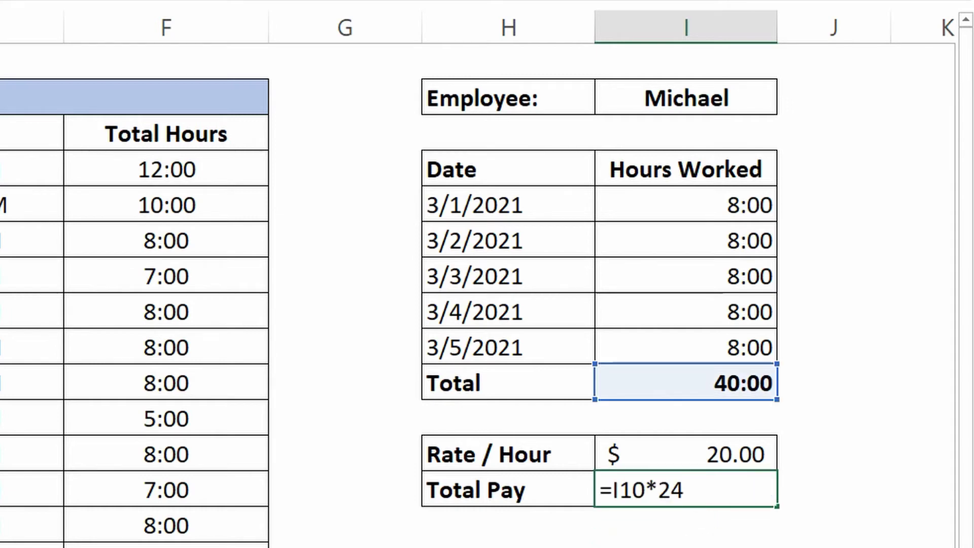
text(*)
click(684, 453)
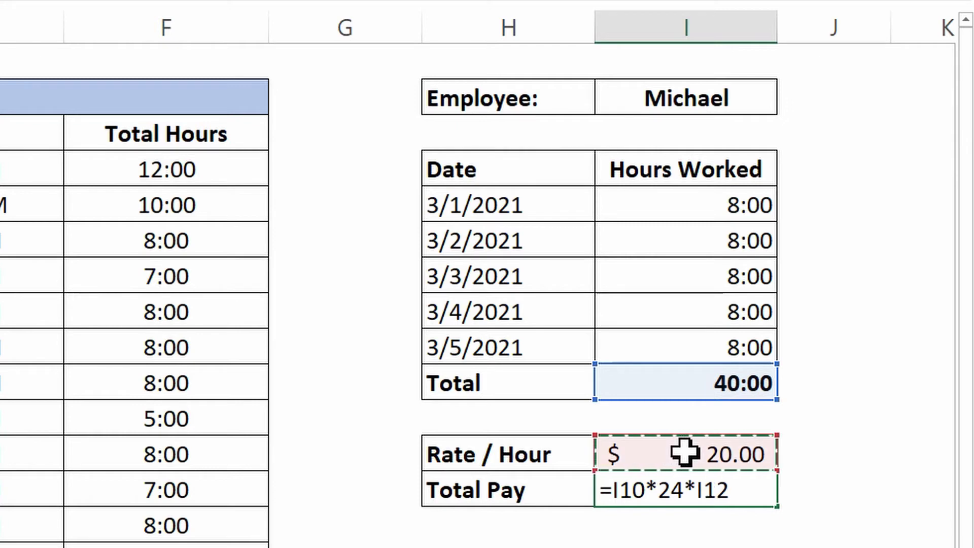
key(Return)
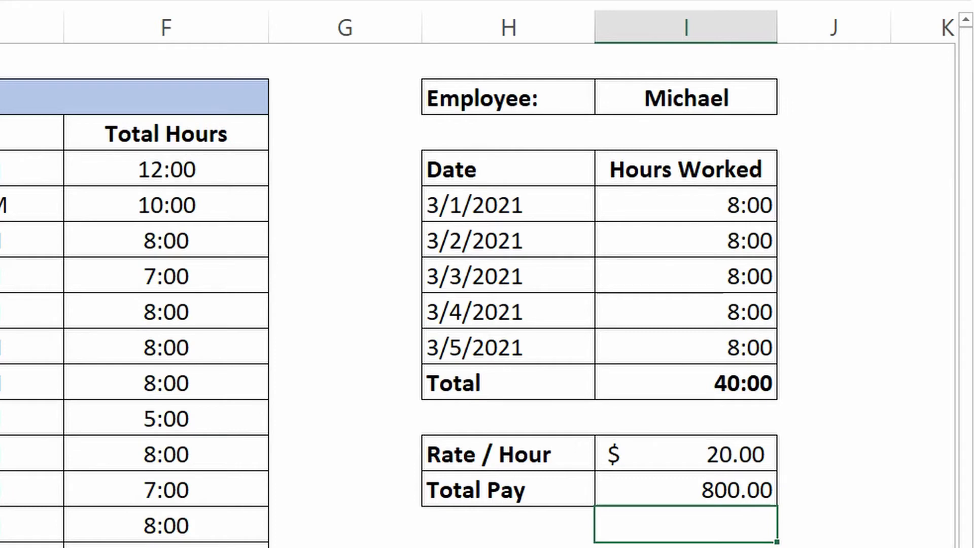
Step: Change the Employee cell I2 to the employee named in B4 to test the hours and pay formulas
click(629, 92)
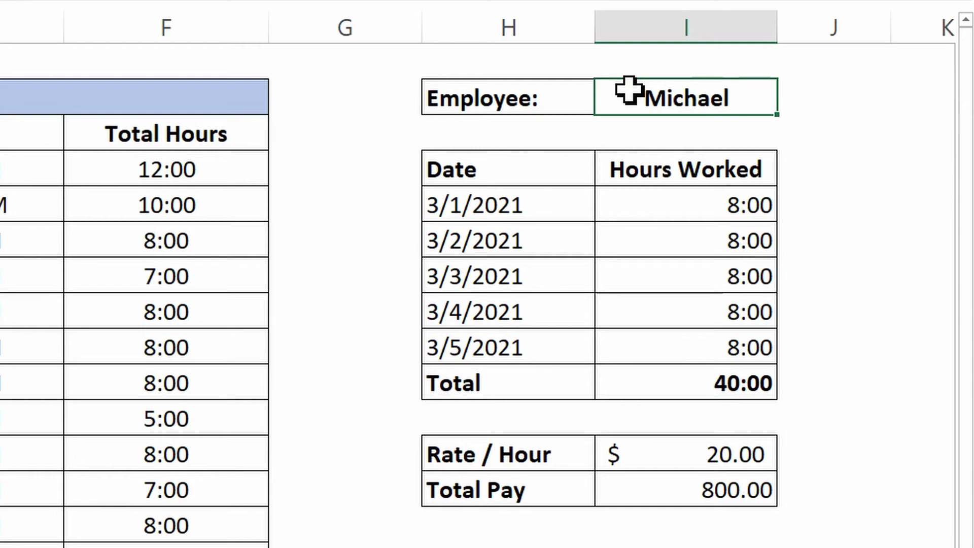
text(Sohp)
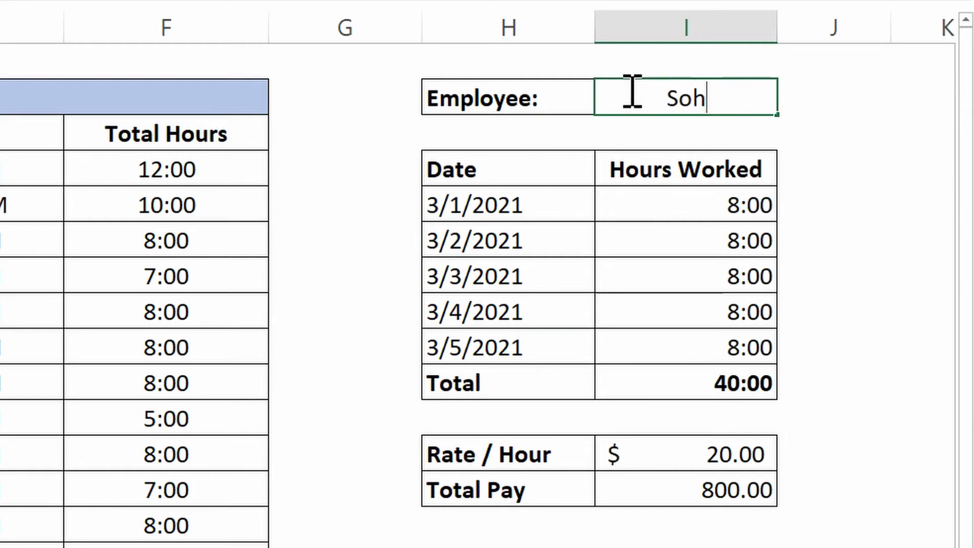
key(BackSpace)
key(BackSpace)
text(phie)
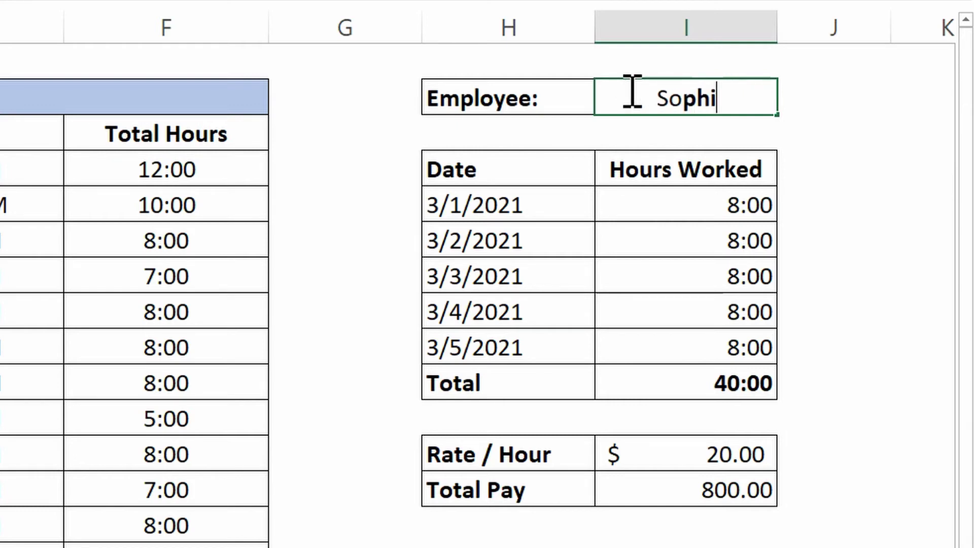
key(Return)
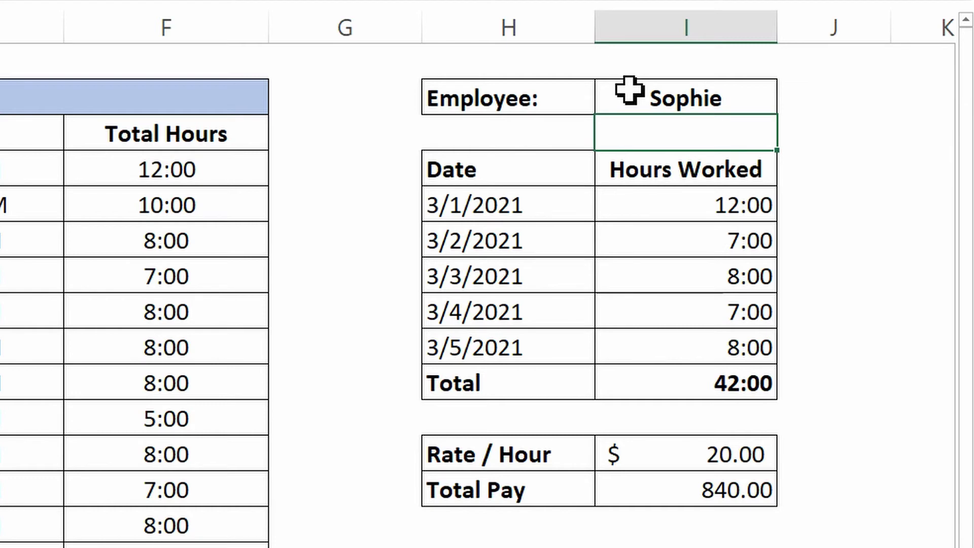
Step: Switch the Employee cell I2 to the employee named in B5 to test the formulas again
click(629, 90)
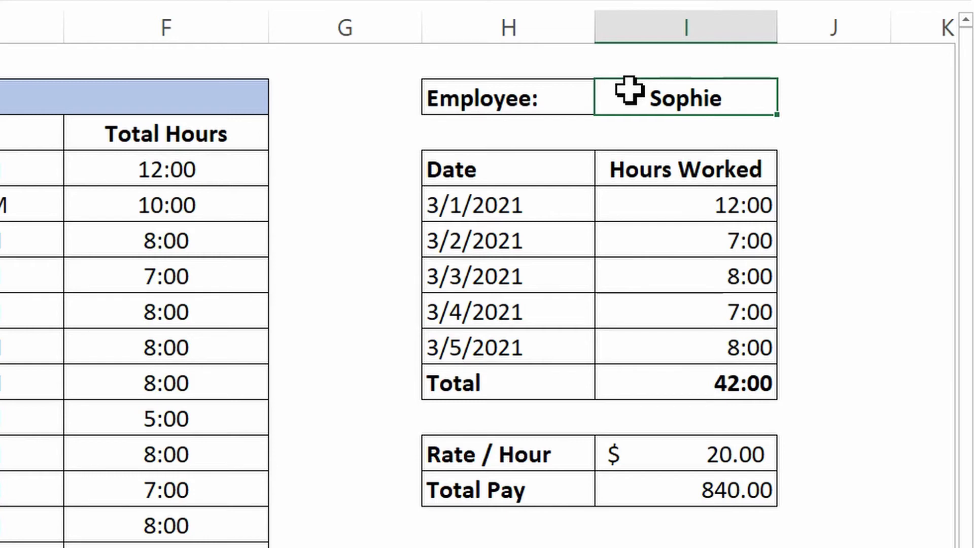
text(Brad)
key(Return)
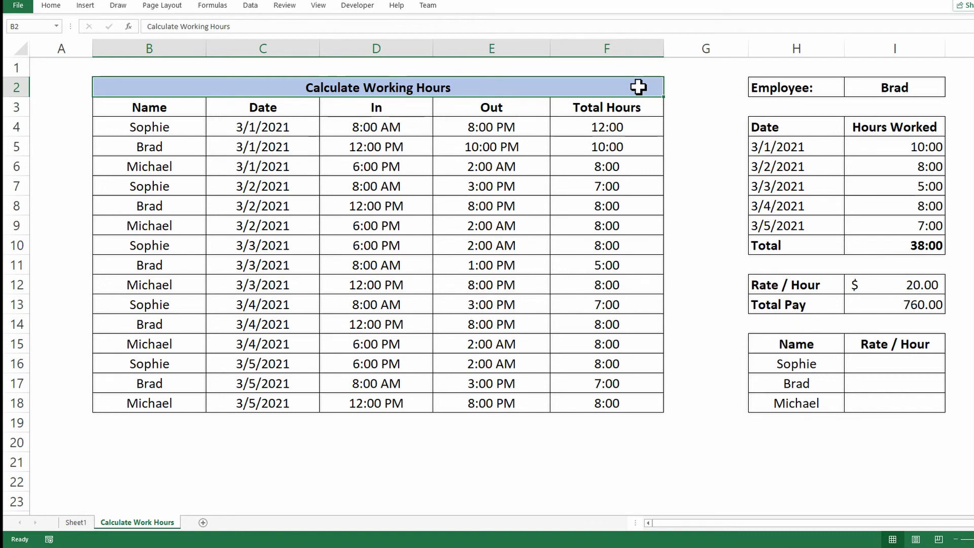
Step: Fill in the Rate / Hour column of the employee rate table with 15, 20 and 23 in I16:I18
click(920, 362)
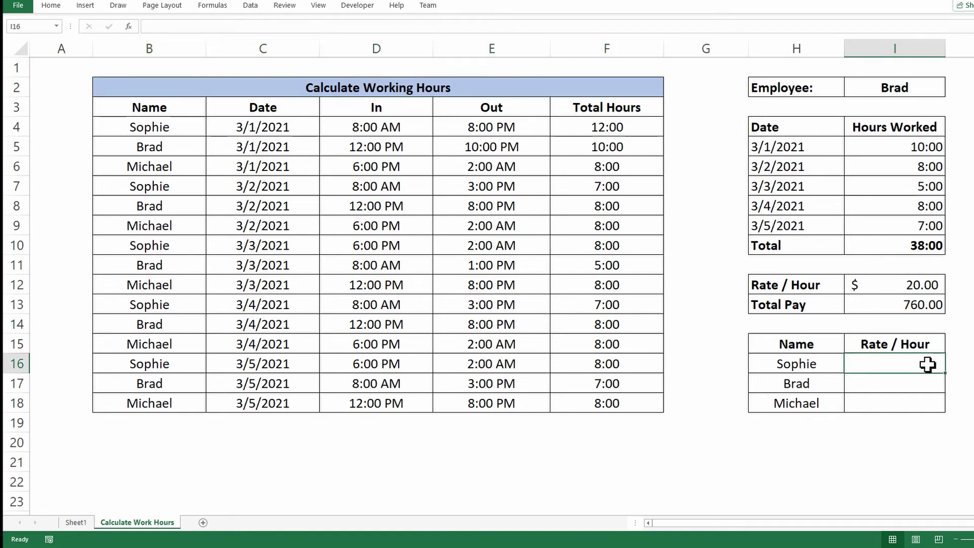
text(15)
key(Return)
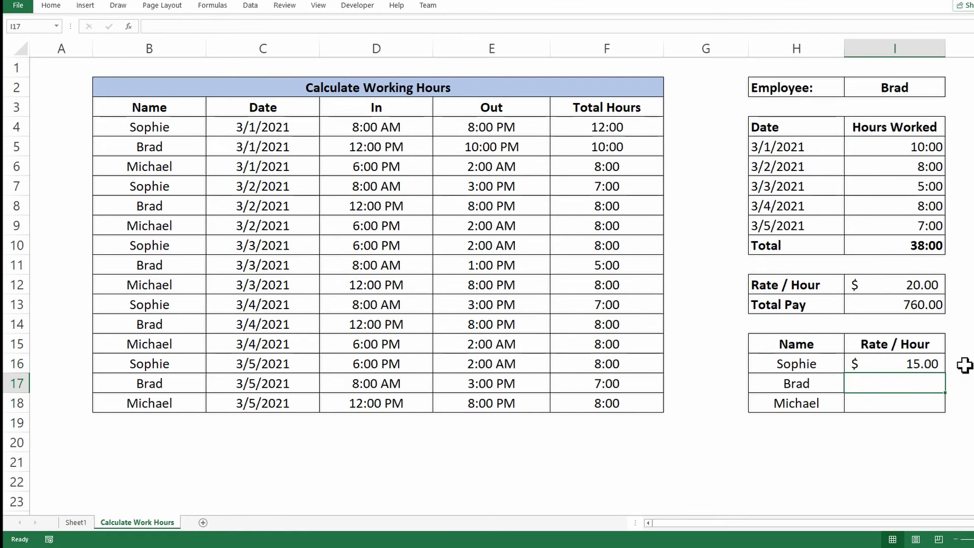
text(20)
key(Return)
text(23)
key(Tab)
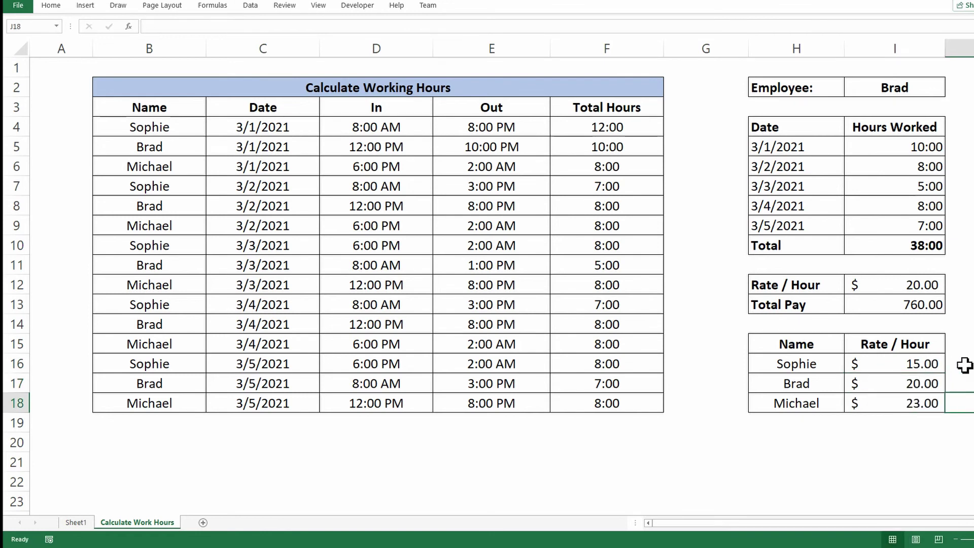
Step: Replace the Rate / Hour value in I12 with =VLOOKUP(I2,H16:I18,2,FALSE) to look up the chosen employee's rate
click(897, 283)
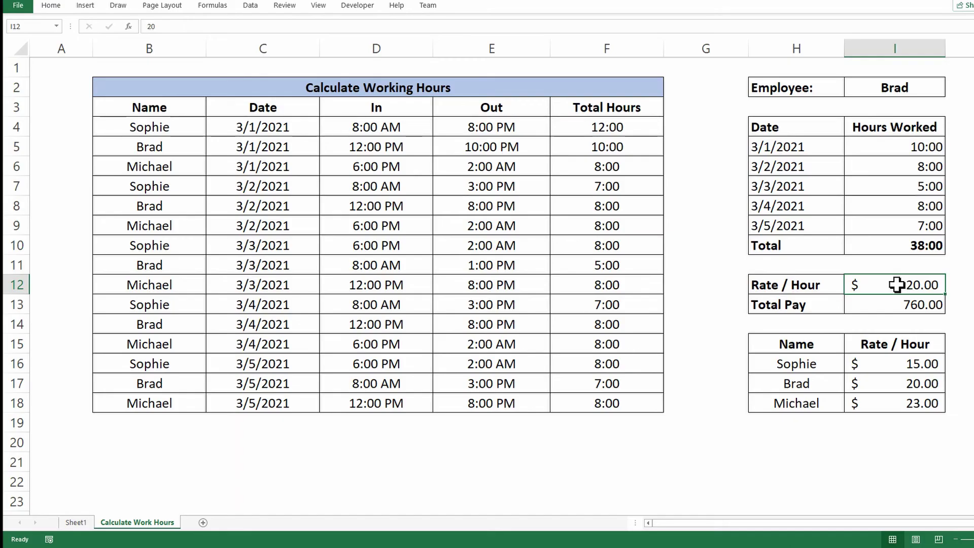
text(=vloo)
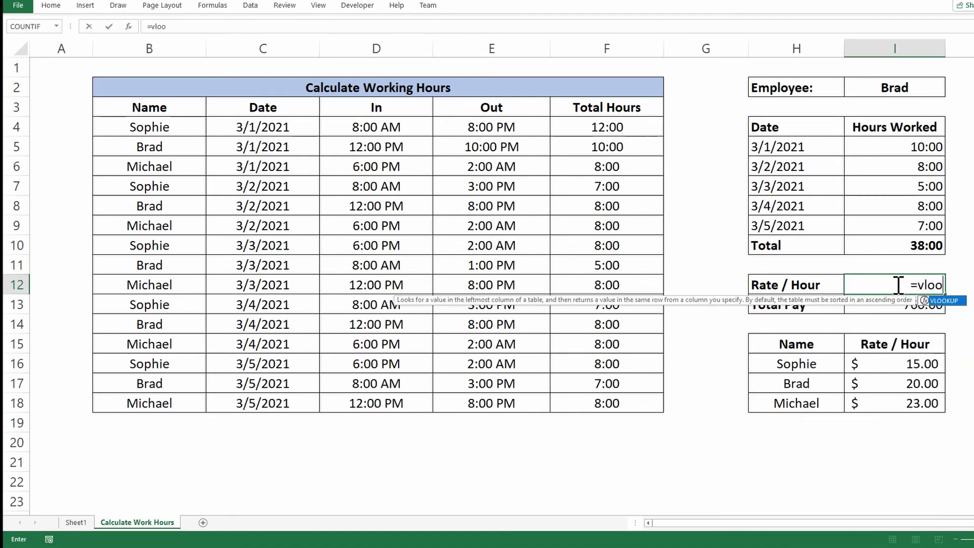
text(kup()
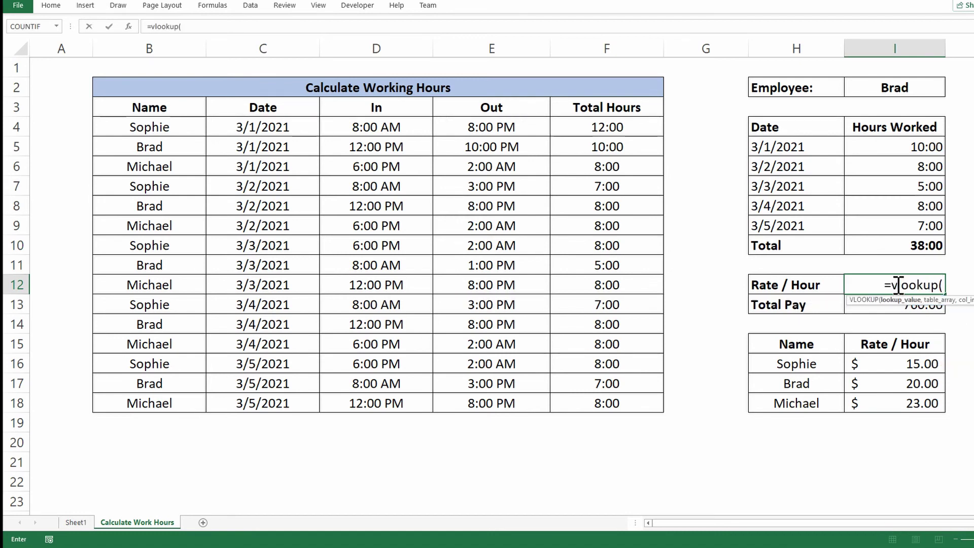
click(924, 89)
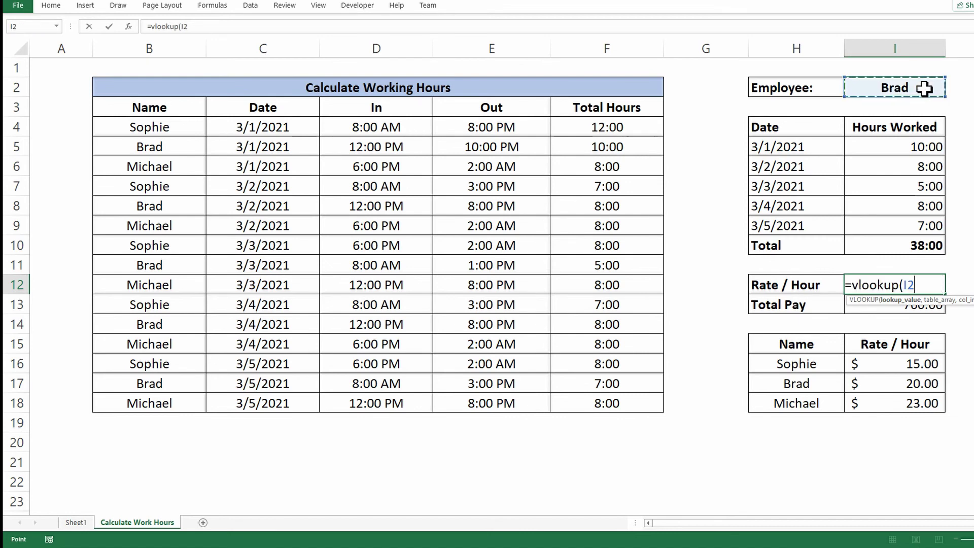
text(,)
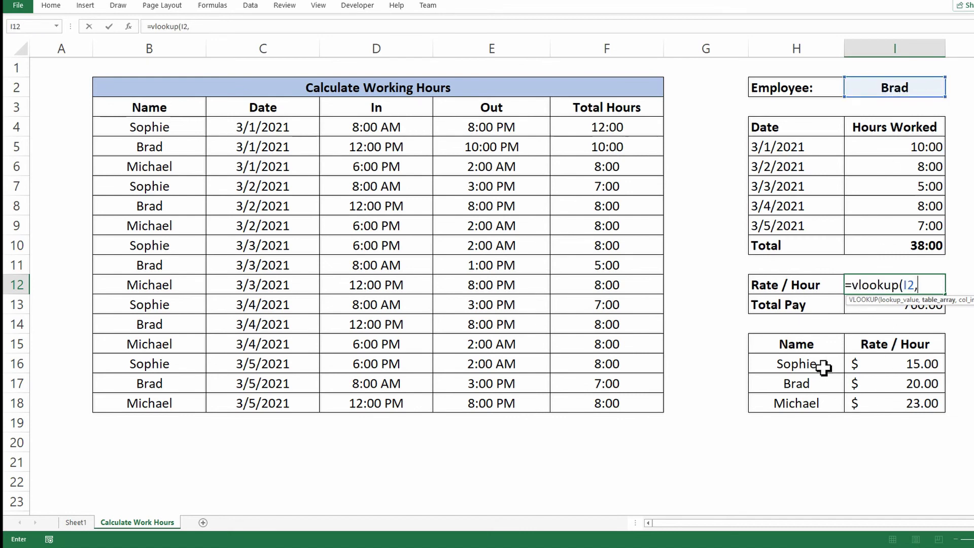
drag(819, 361, 879, 400)
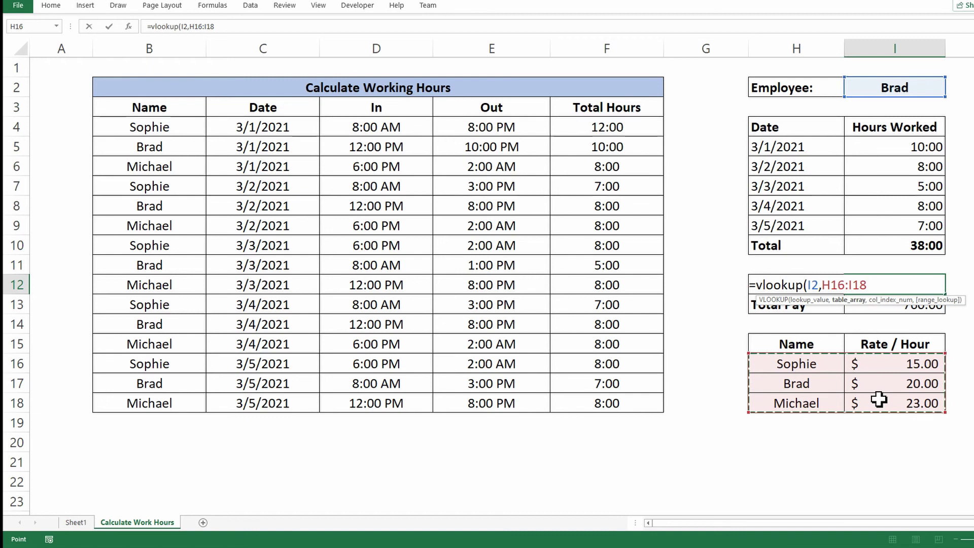
text(,2)
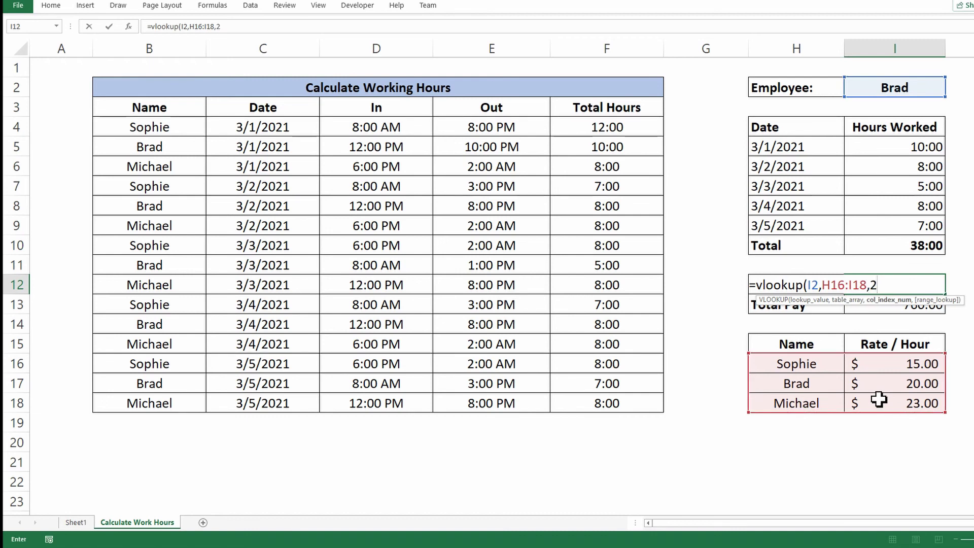
text(,False)
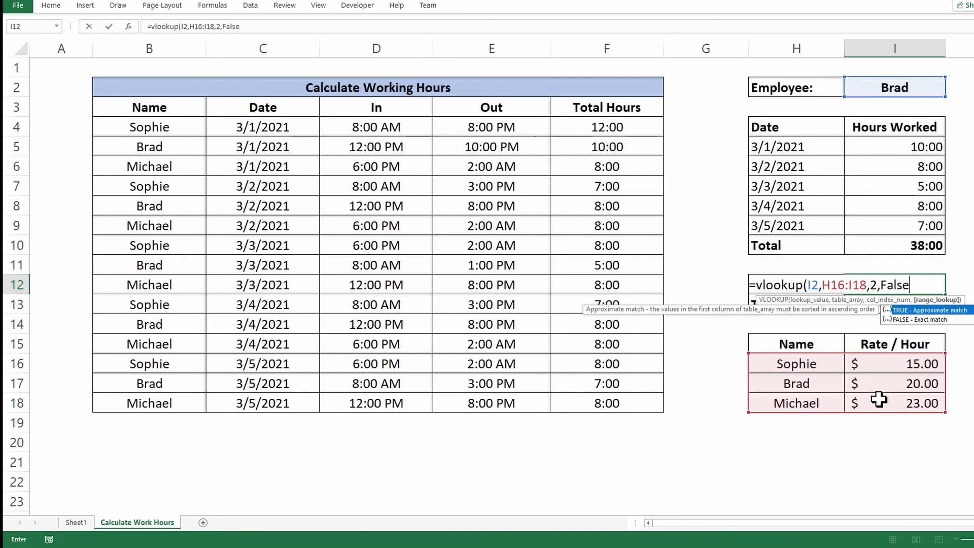
text())
key(Return)
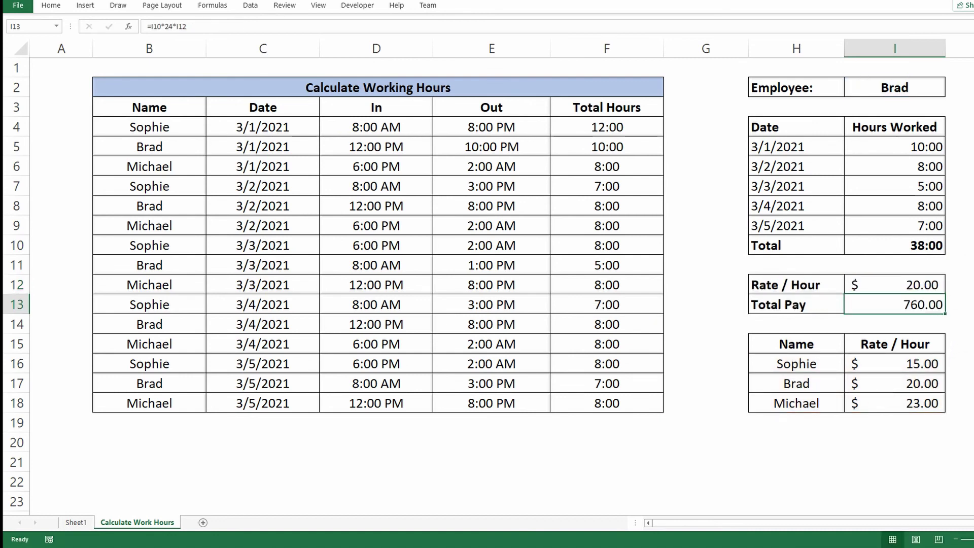
Step: Set the Employee cell I2 to the employee named in H18 to test the rate lookup
click(937, 87)
text(Michael)
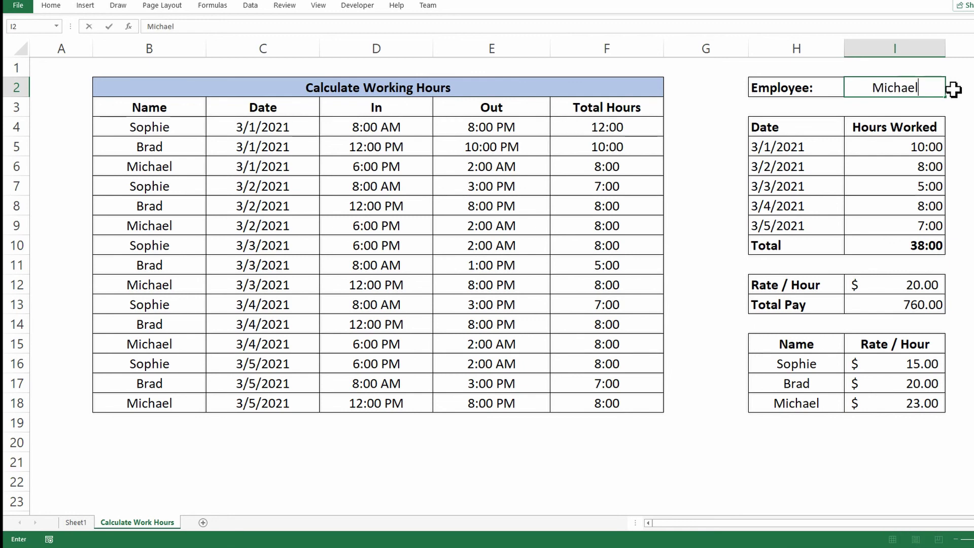
key(Return)
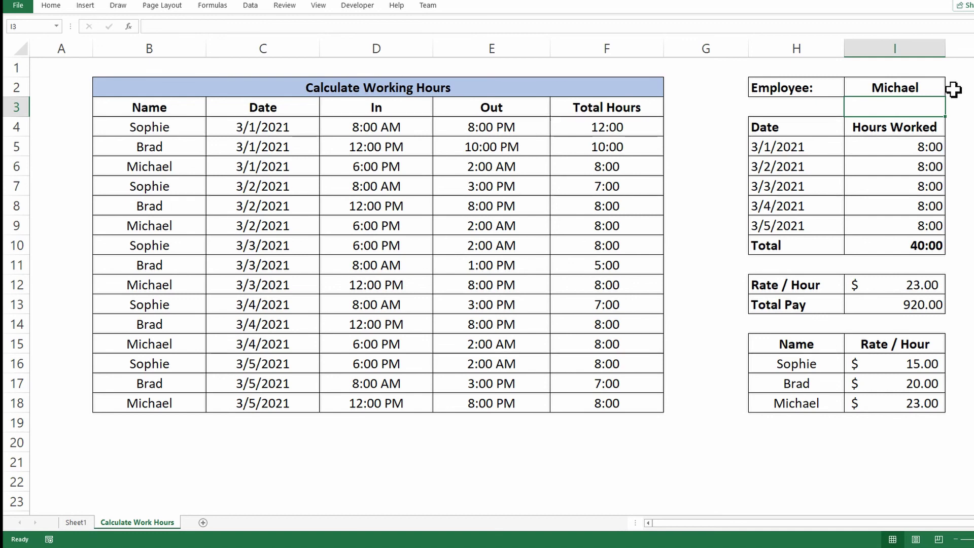
Step: Set the Employee cell I2 to the employee named in H16 to check the looked-up rate and total pay
click(940, 87)
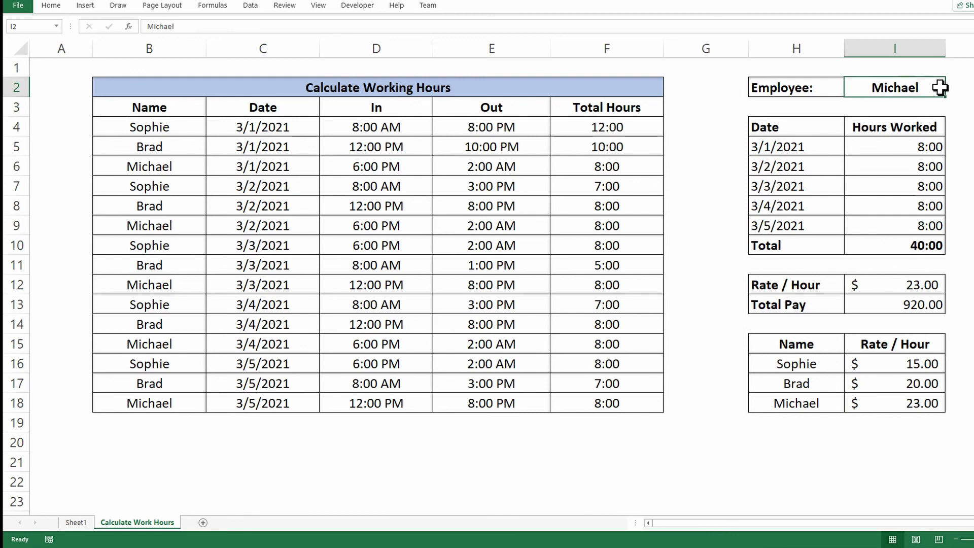
text(Sohpie)
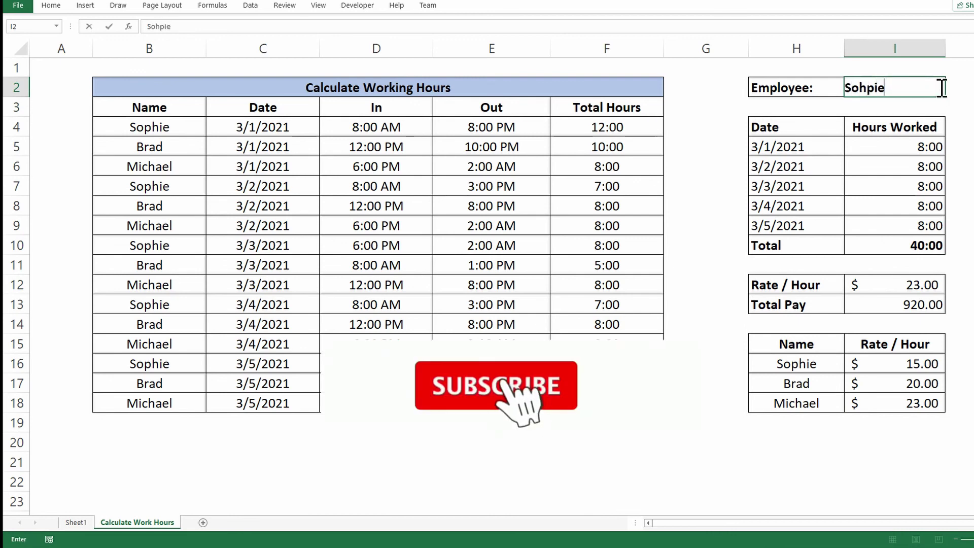
key(BackSpace)
key(BackSpace)
key(BackSpace)
key(BackSpace)
text(phie)
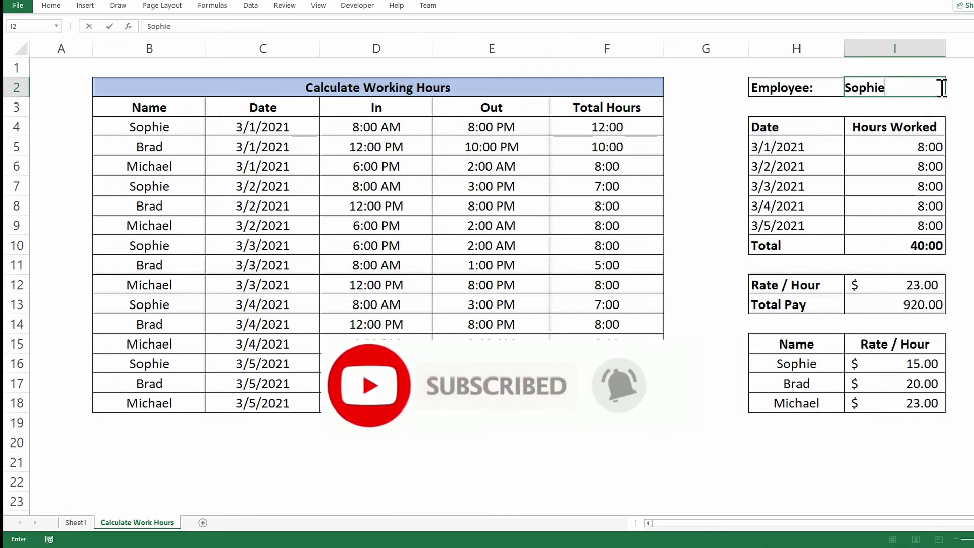
key(Return)
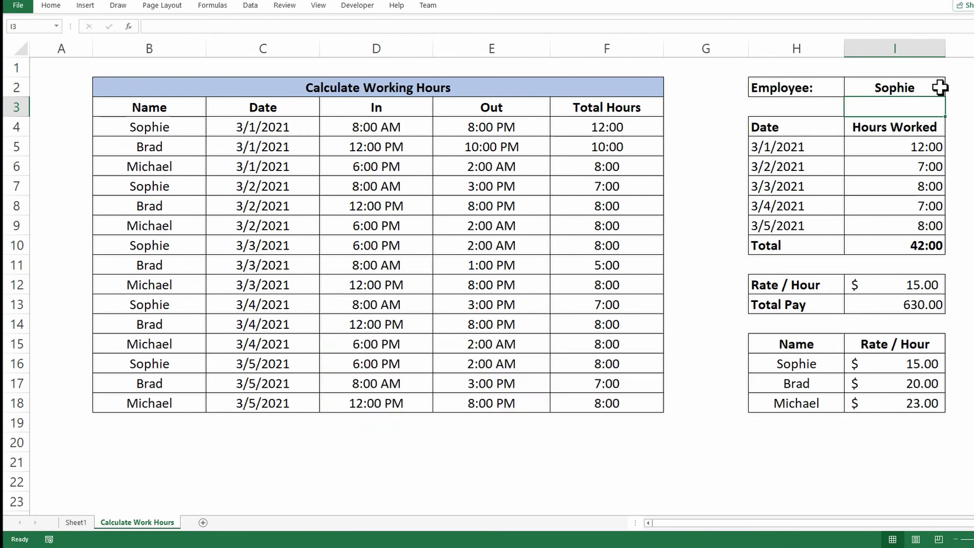